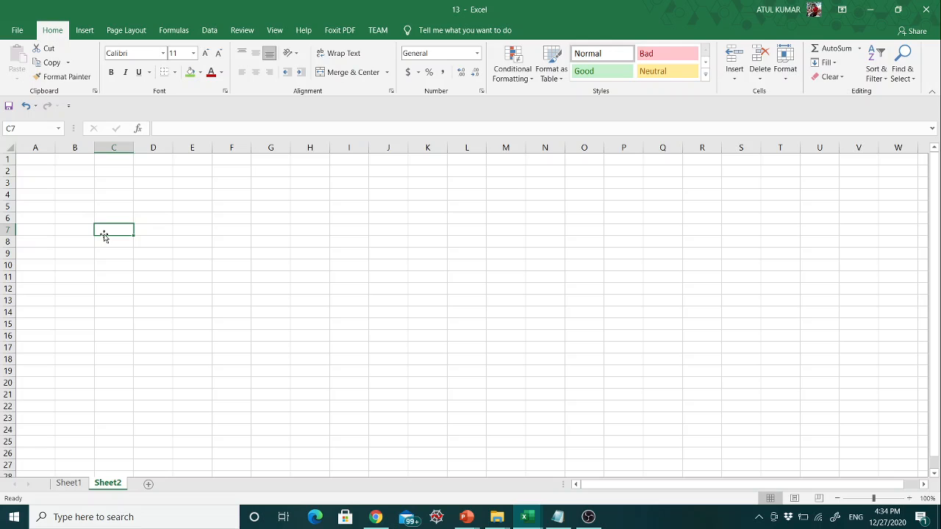
# Enter the headers Roll No in C7 and Name of Student in D7, and widen column D to fit its header
pyautogui.write('R')
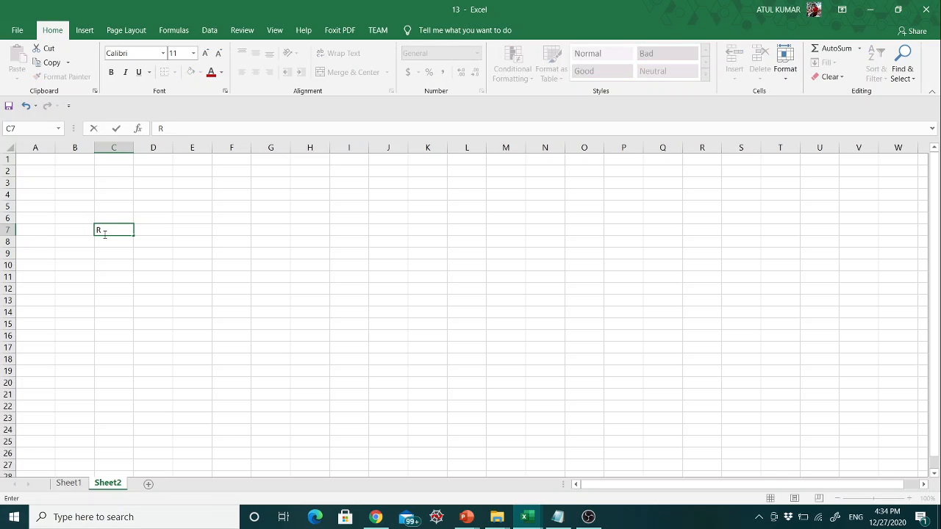
pyautogui.write('oll No')
pyautogui.click(153, 229)
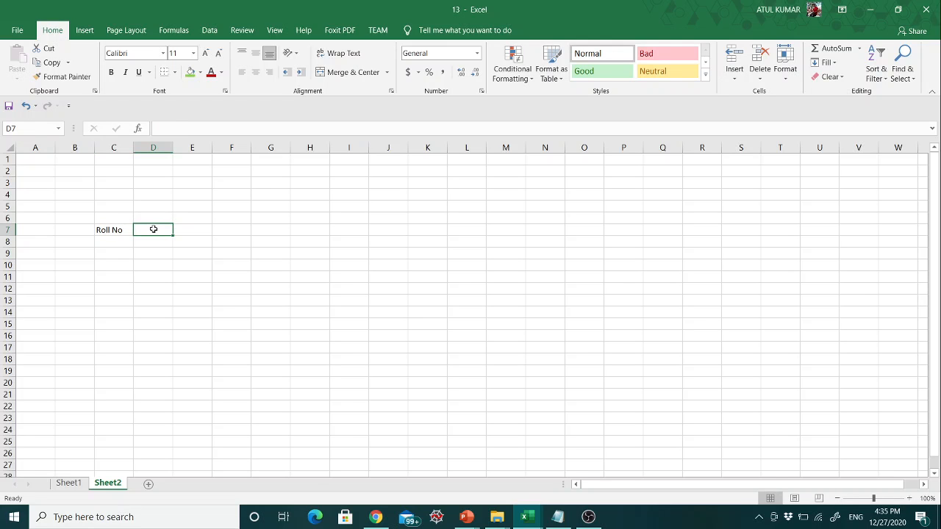
pyautogui.write('Name')
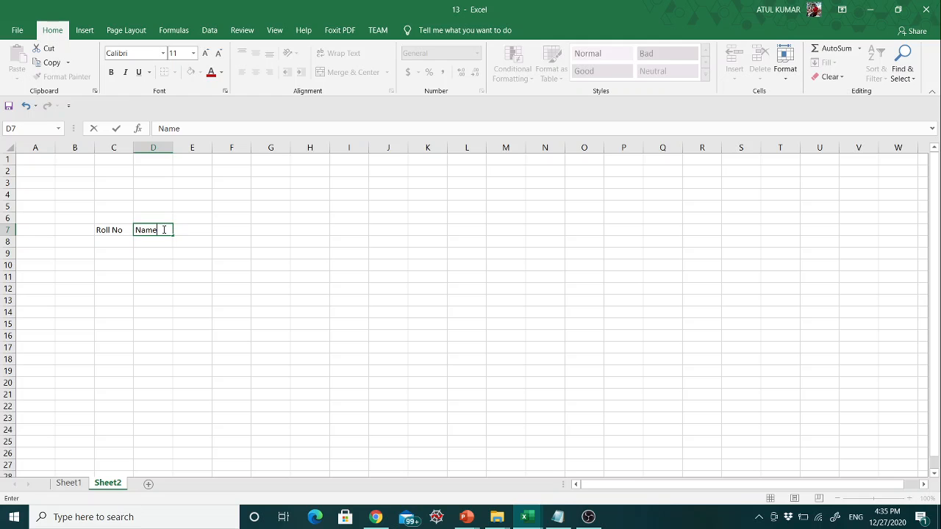
pyautogui.write(' of Student')
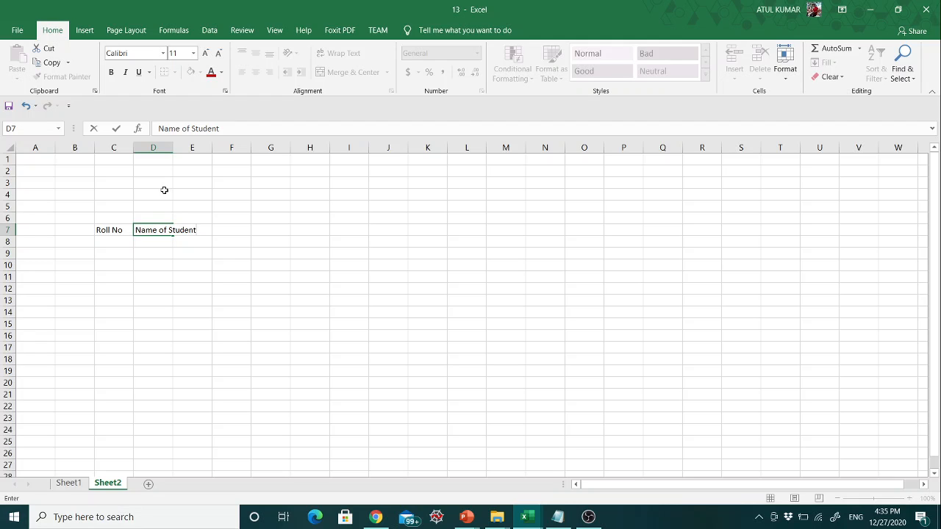
pyautogui.click(171, 148)
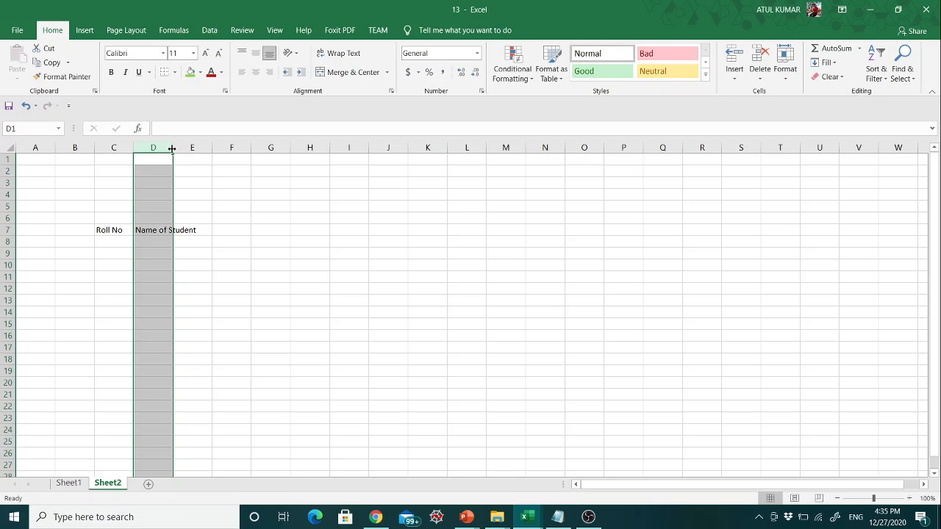
pyautogui.moveTo(172, 148); pyautogui.dragTo(195, 149)
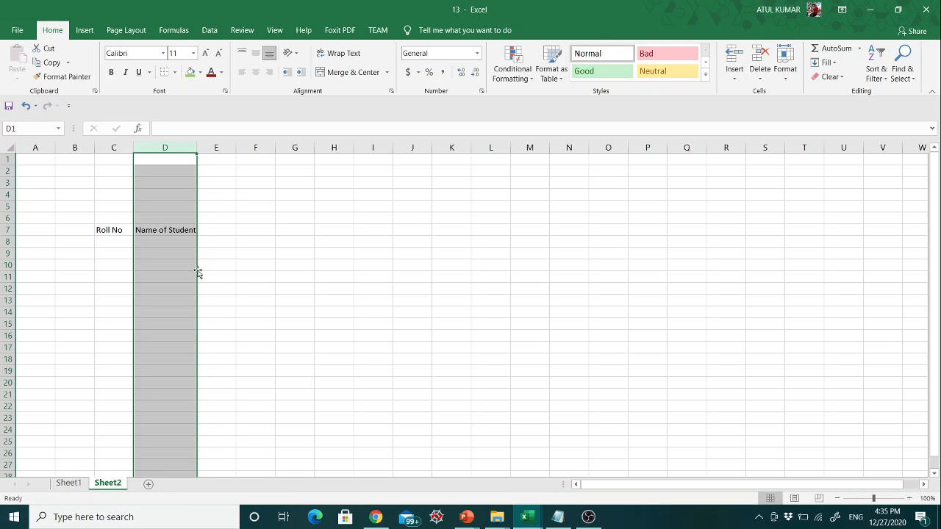
# Enter the header Marks in Physics in E7 and widen column E to fit it
pyautogui.click(208, 235)
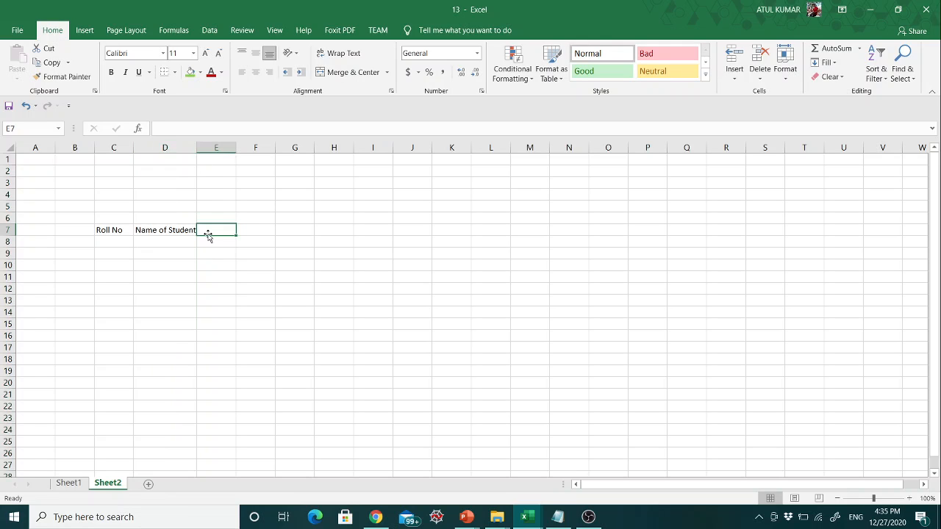
pyautogui.write('Marj=')
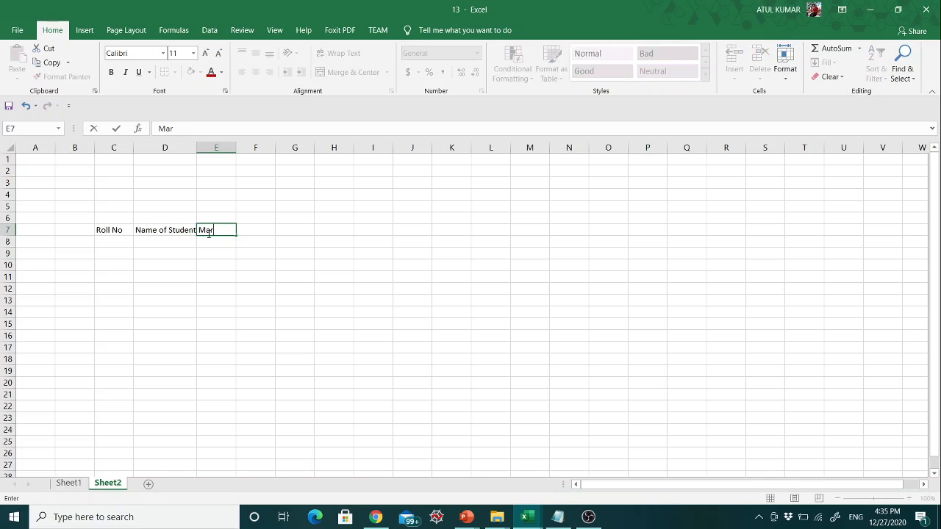
pyautogui.press('BackSpace')
pyautogui.write('ks in Physiv')
pyautogui.press('BackSpace')
pyautogui.write('cs')
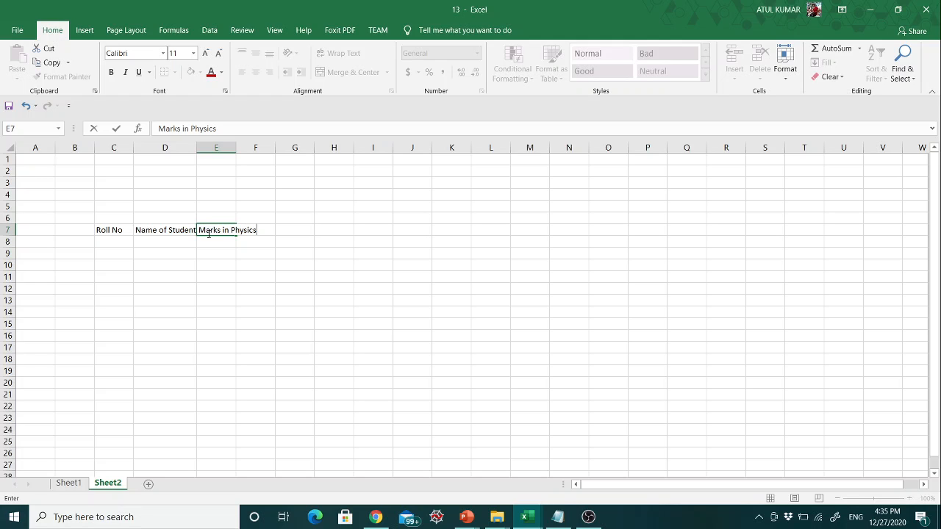
pyautogui.click(240, 155)
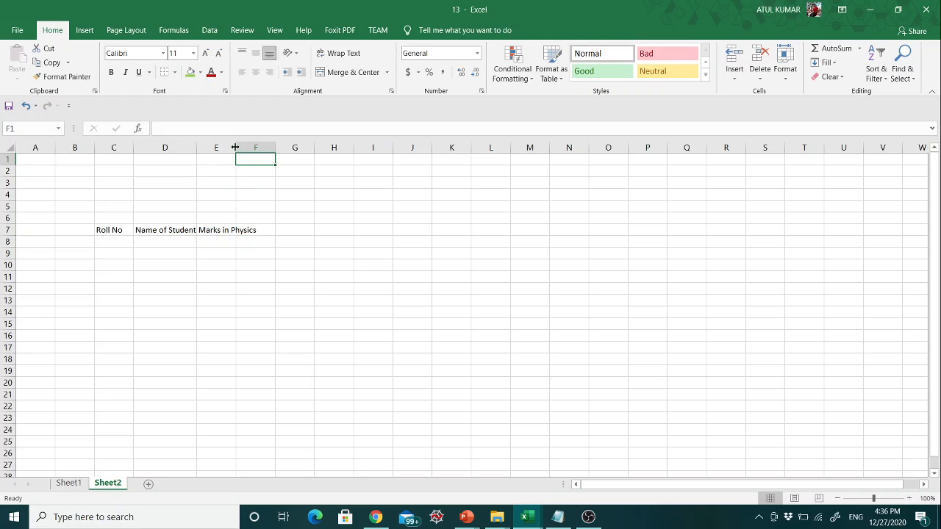
pyautogui.moveTo(235, 147); pyautogui.dragTo(260, 149)
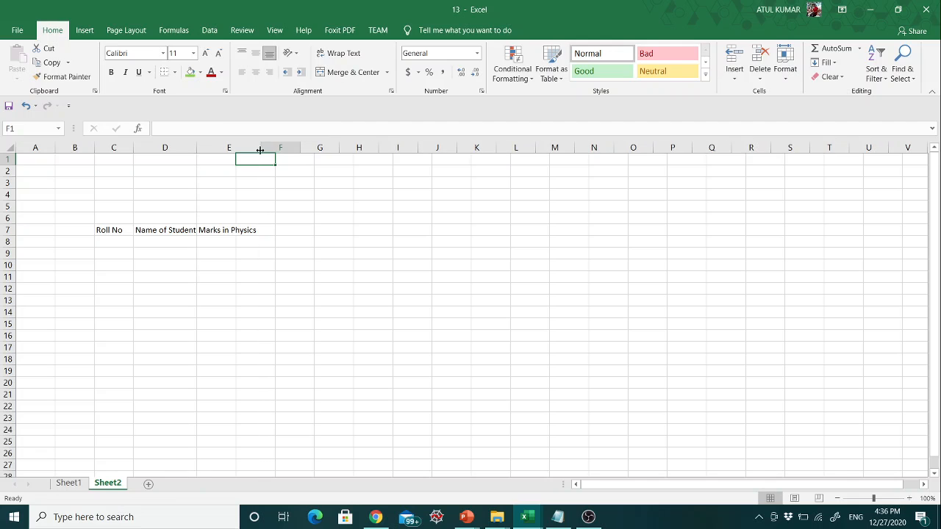
# Enter the header Marks in Computer in F7 and widen column F to fit it
pyautogui.click(287, 228)
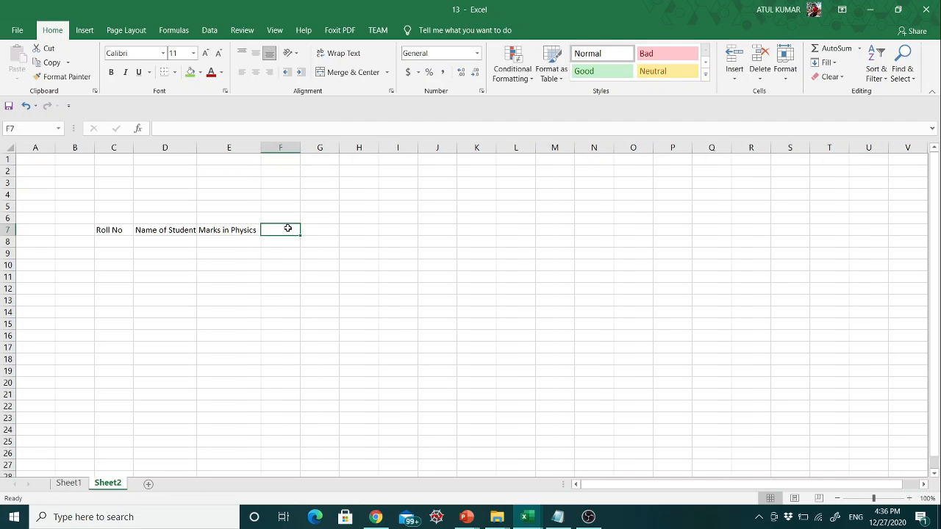
pyautogui.write('Marks')
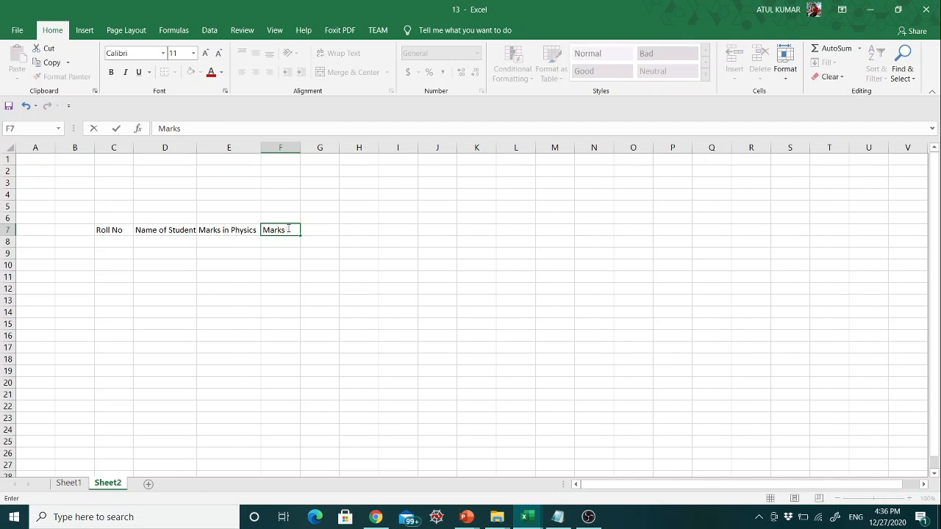
pyautogui.write(' in Computer')
pyautogui.click(296, 148)
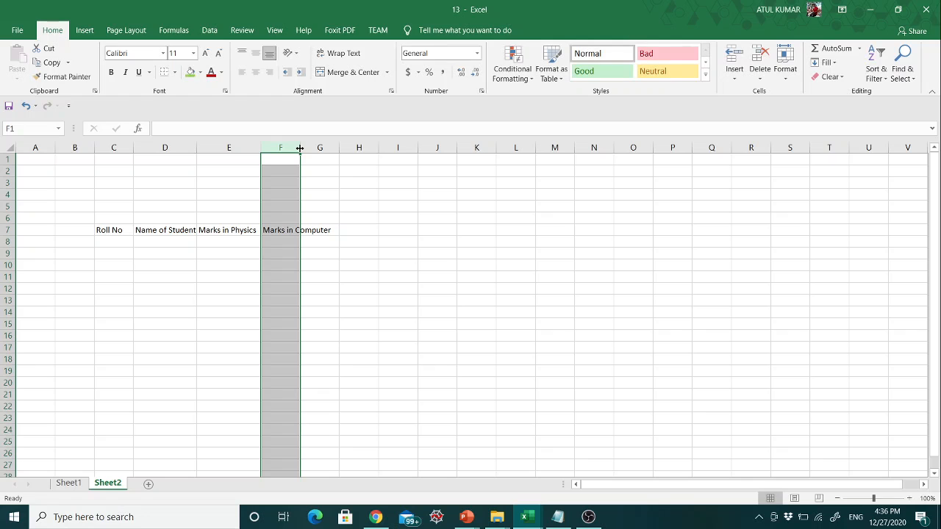
pyautogui.moveTo(300, 147); pyautogui.dragTo(333, 163)
# Enter the header Total Marks in G7 and widen column G to fit it
pyautogui.click(355, 229)
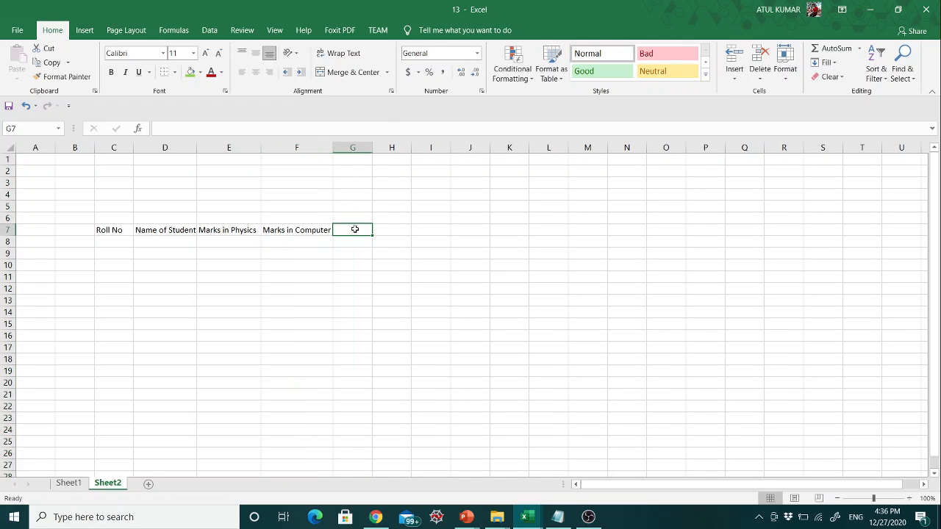
pyautogui.write('Total')
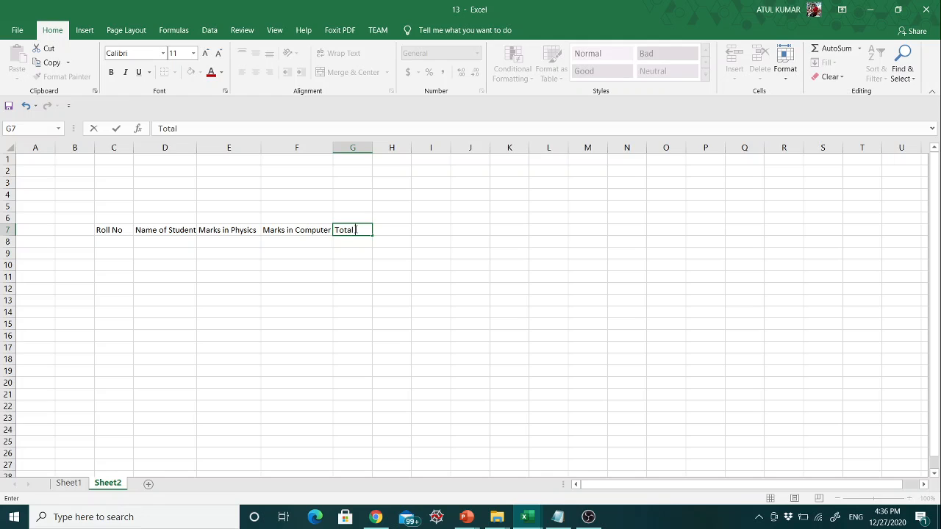
pyautogui.write(' Marks')
pyautogui.click(375, 150)
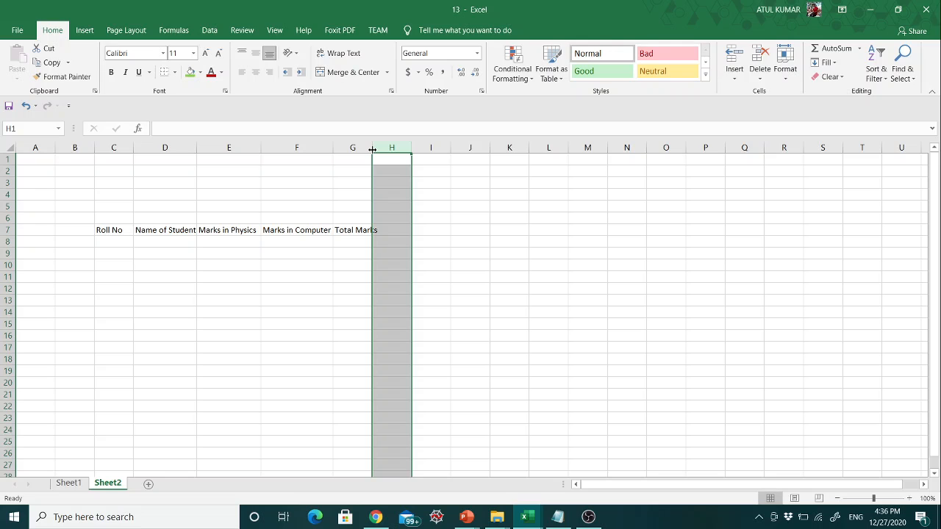
pyautogui.moveTo(373, 149); pyautogui.dragTo(382, 149)
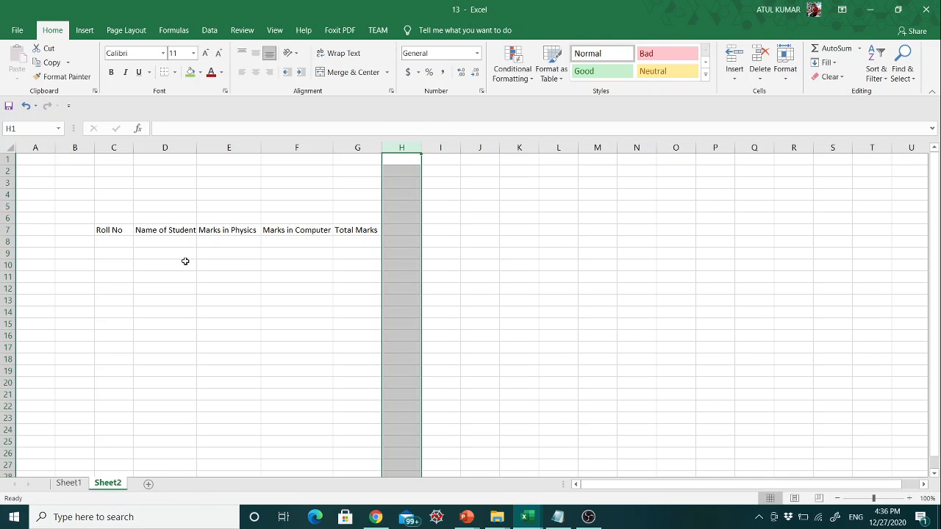
# Enter the first two roll numbers, 4001 in C8 and 4002 in C9
pyautogui.click(106, 239)
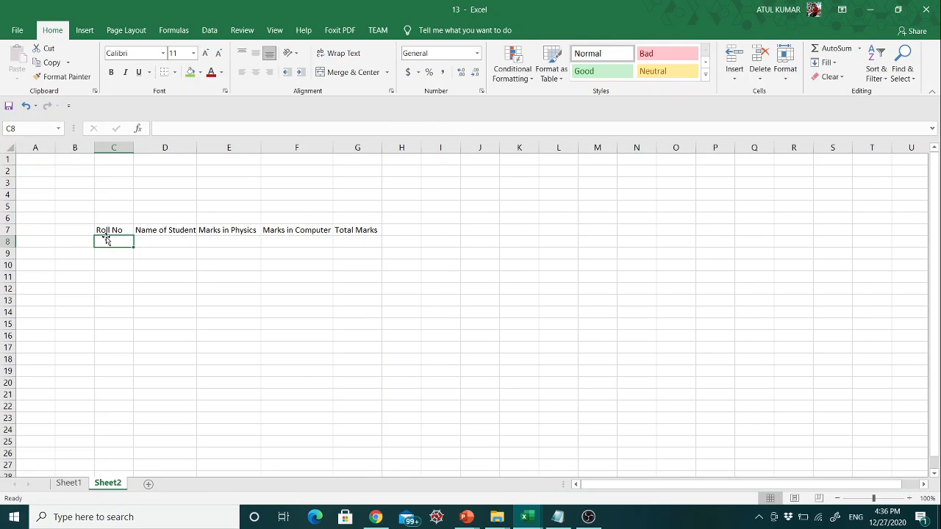
pyautogui.write('4')
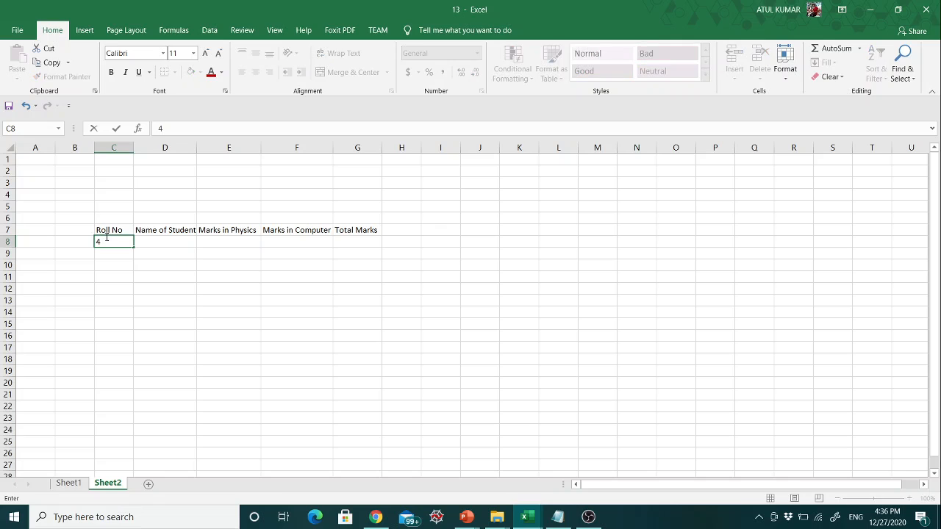
pyautogui.write('001')
pyautogui.click(107, 258)
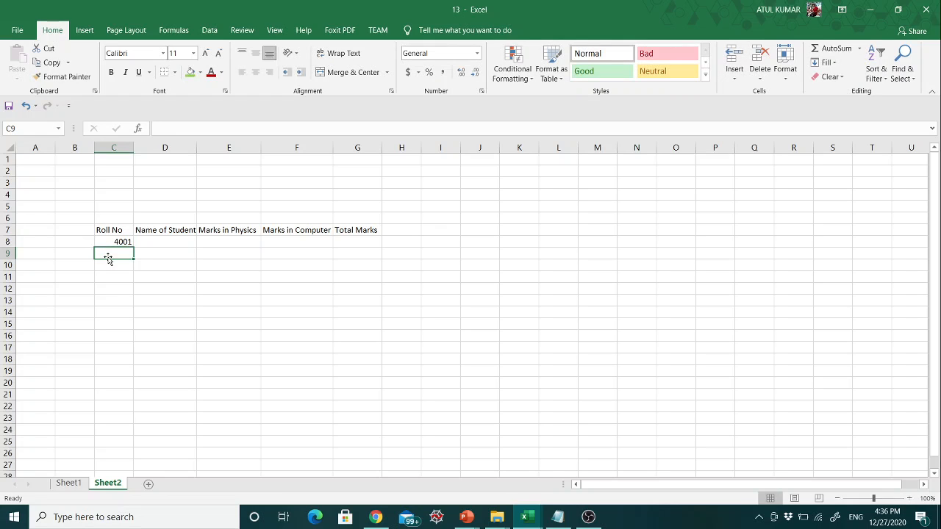
pyautogui.write('400')
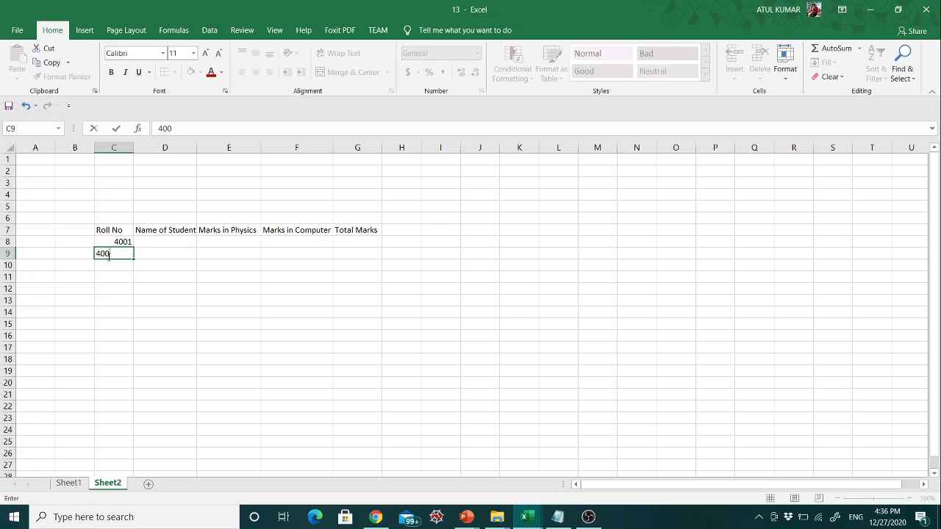
pyautogui.write('2')
pyautogui.click(591, 523)
pyautogui.click(592, 527)
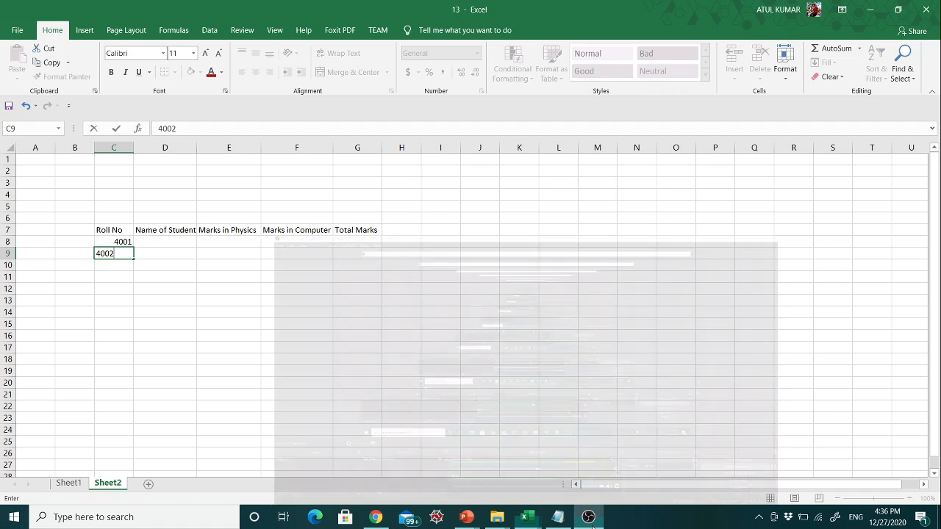
# Extend the roll number series from C8:C9 down to 4006 in C13 with the fill handle
pyautogui.click(110, 241)
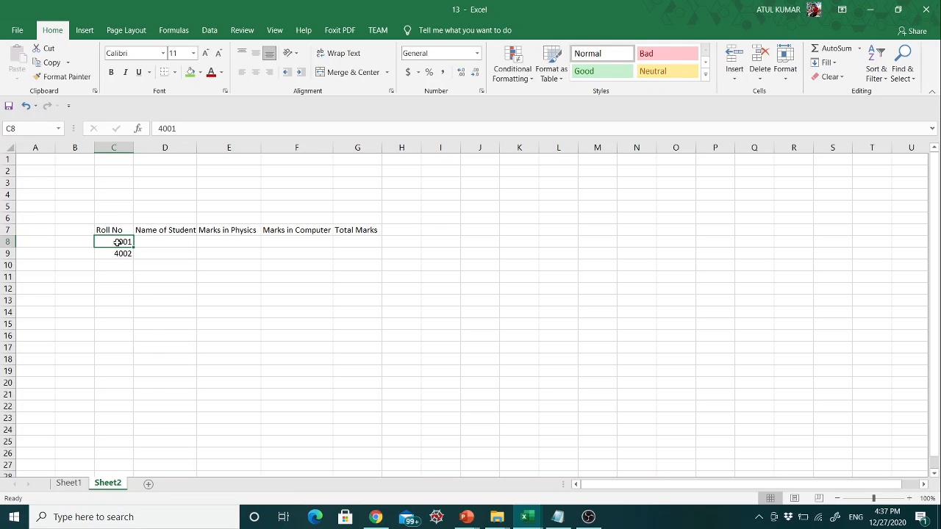
pyautogui.moveTo(118, 242); pyautogui.dragTo(120, 253)
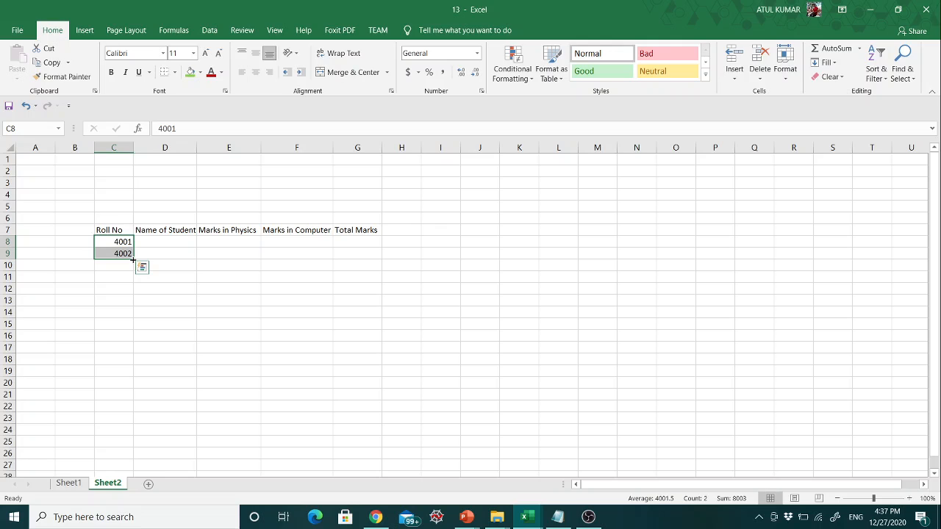
pyautogui.moveTo(133, 258); pyautogui.dragTo(134, 304)
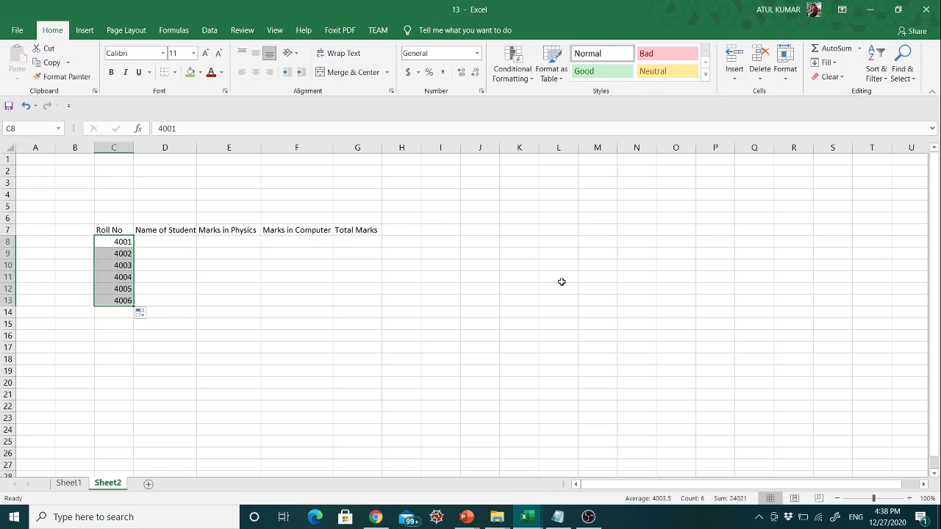
# Enter the starting values of an even-number series, 2 in K7 and 4 in K8
pyautogui.click(520, 230)
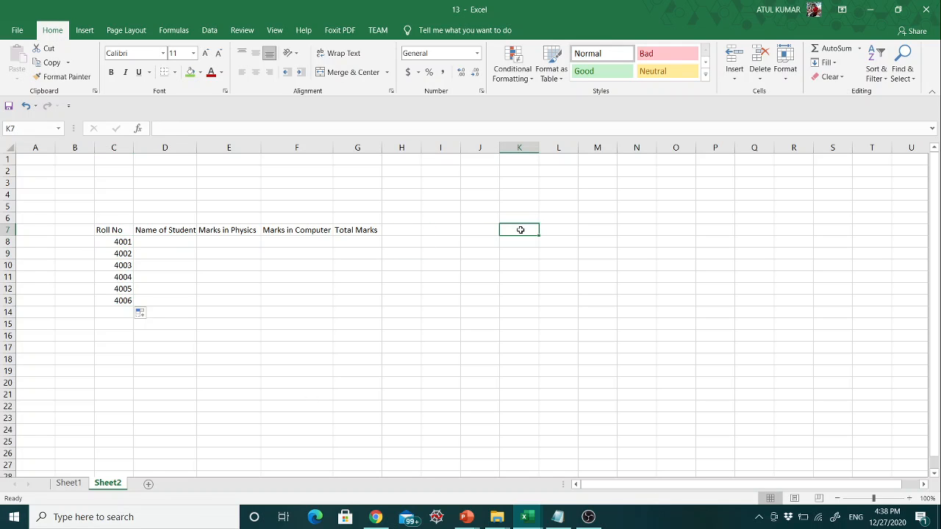
pyautogui.write('2')
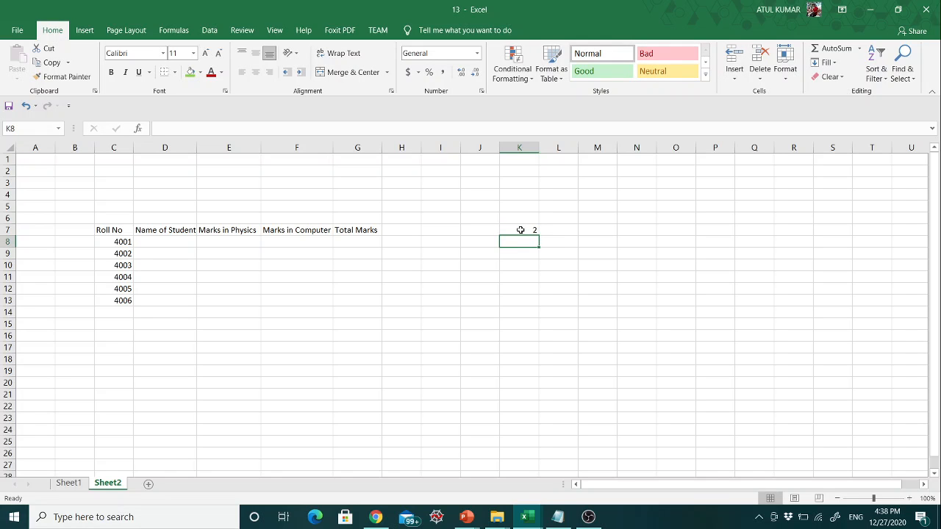
pyautogui.write('4')
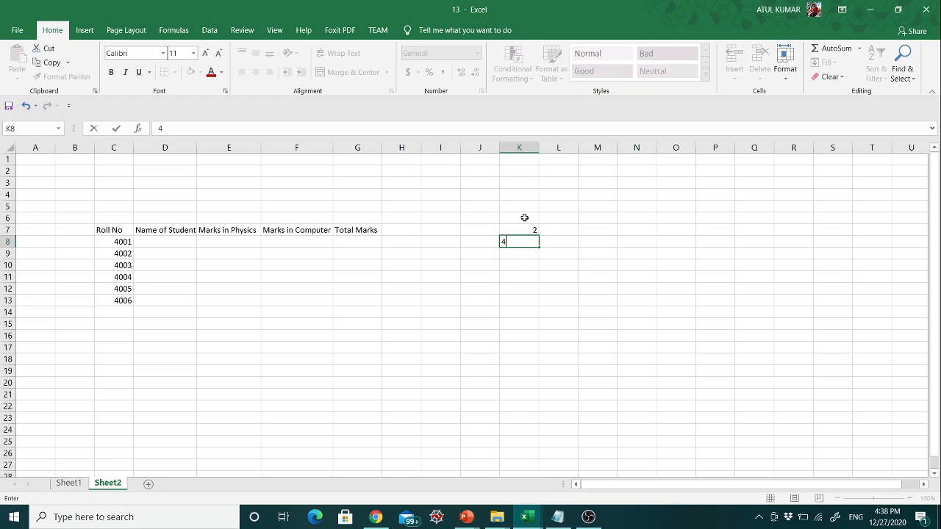
pyautogui.click(524, 218)
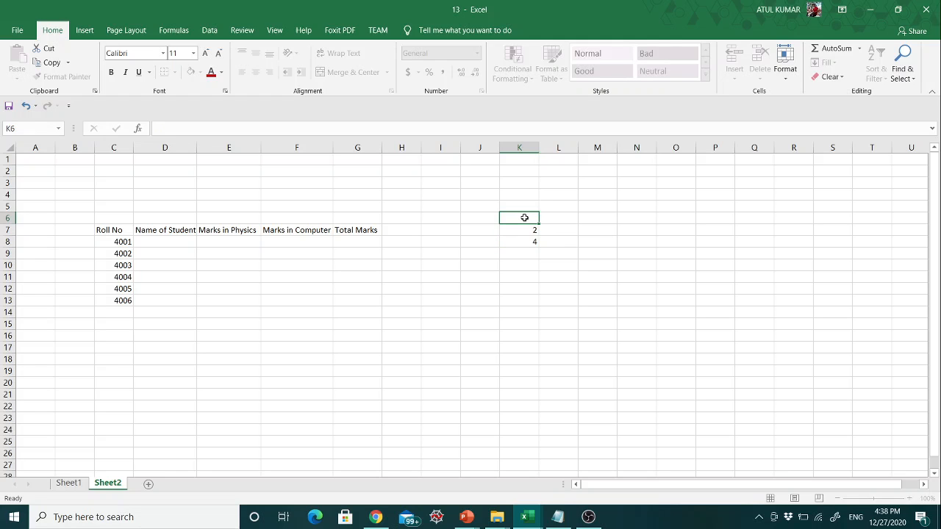
# Extend the even-number series from K7:K8 down to 100 in K56 with the fill handle
pyautogui.click(535, 253)
pyautogui.click(534, 231)
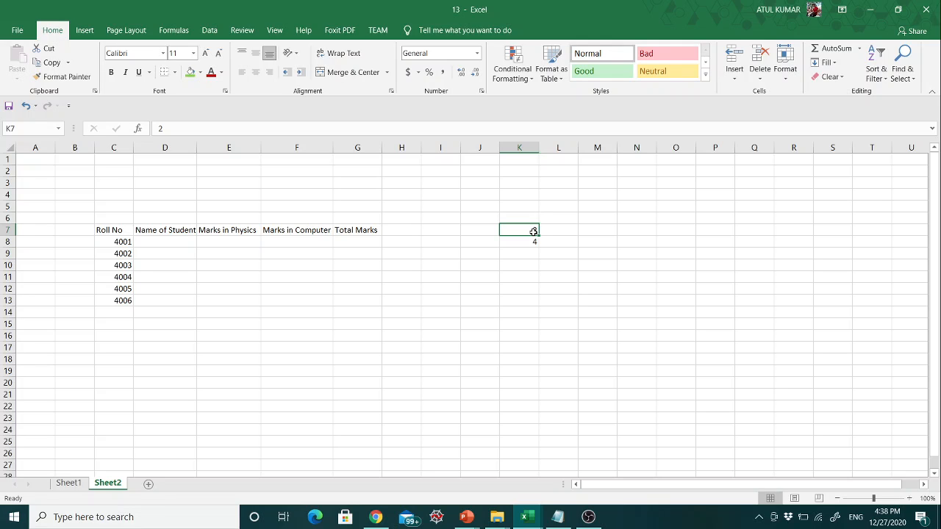
pyautogui.moveTo(533, 232); pyautogui.dragTo(535, 241)
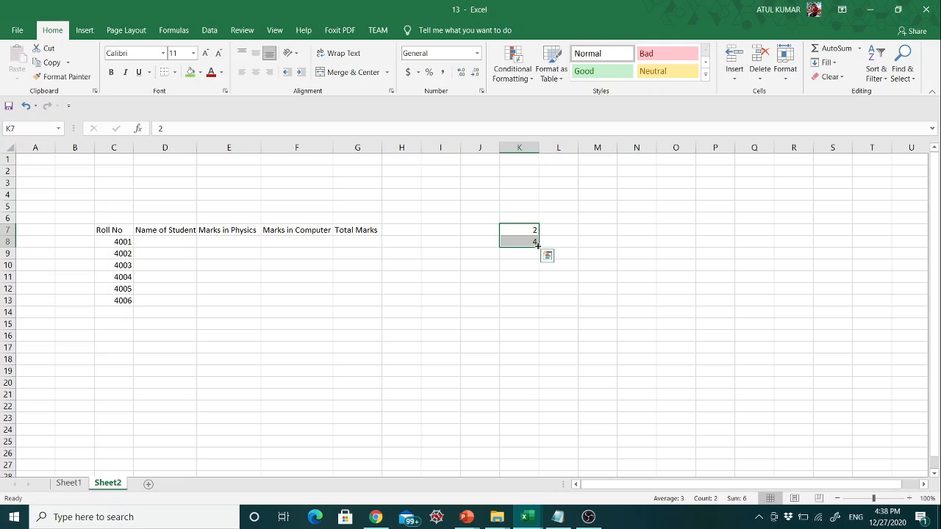
pyautogui.moveTo(538, 246); pyautogui.dragTo(513, 247)
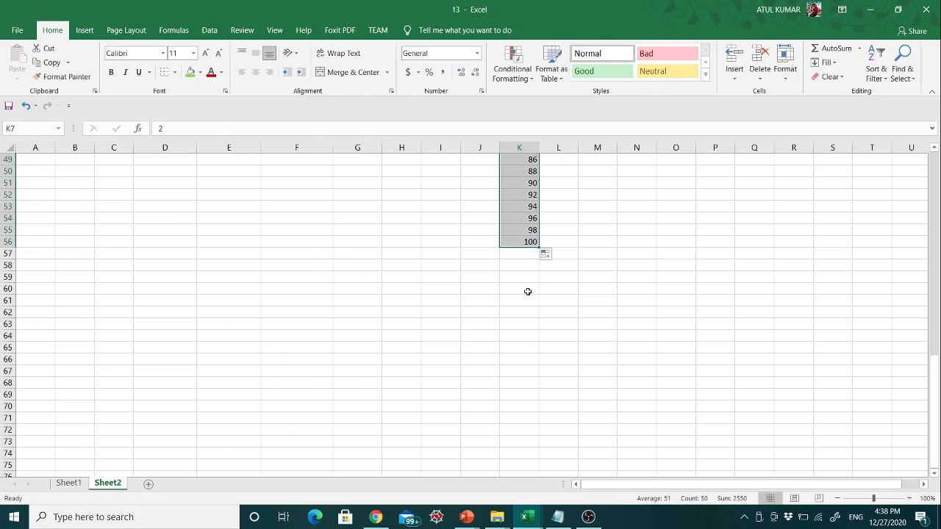
pyautogui.scroll(10, 528, 292)
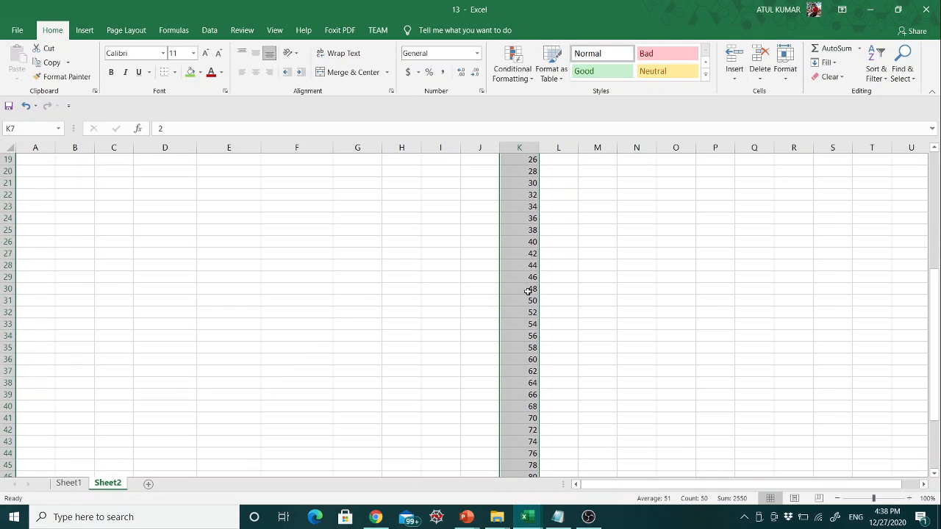
pyautogui.scroll(4, 528, 292)
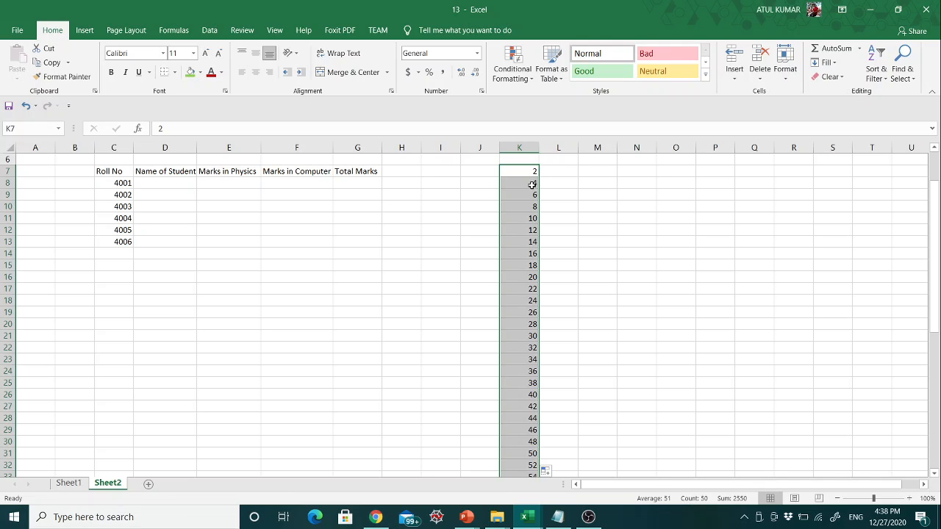
# Enter the starting values of an odd-number series, 1 in L7 and 3 in L8
pyautogui.click(551, 171)
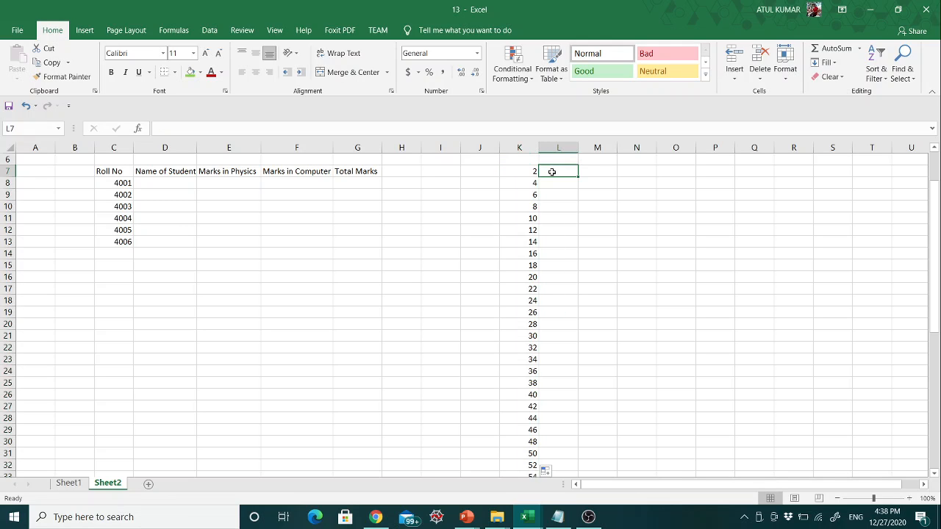
pyautogui.write('1')
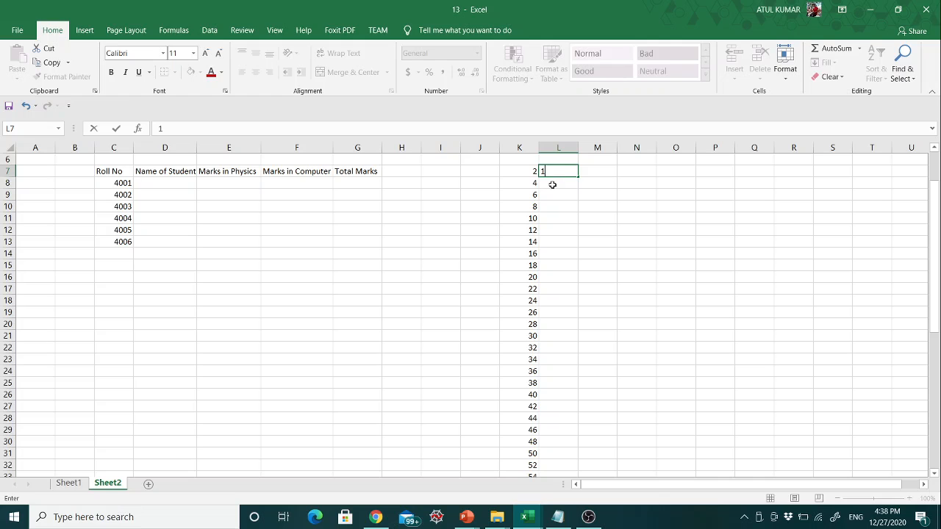
pyautogui.click(552, 184)
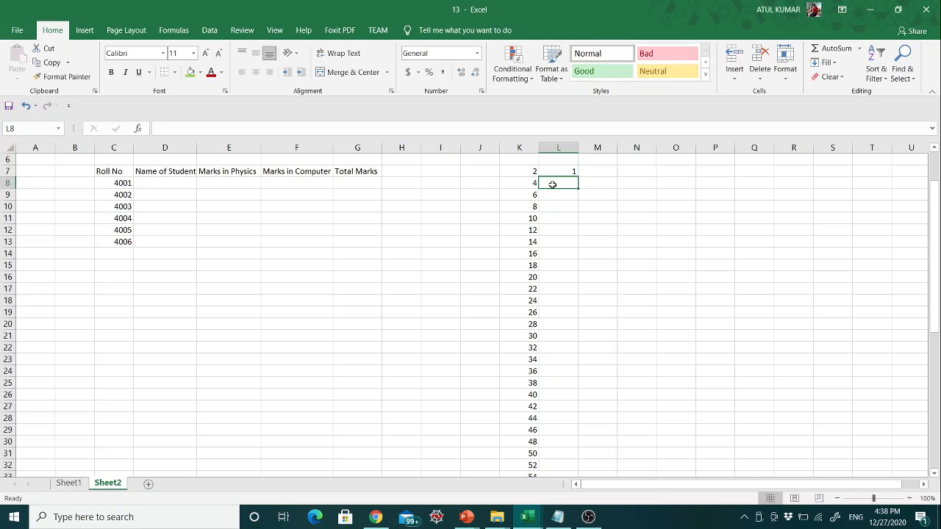
pyautogui.write('3')
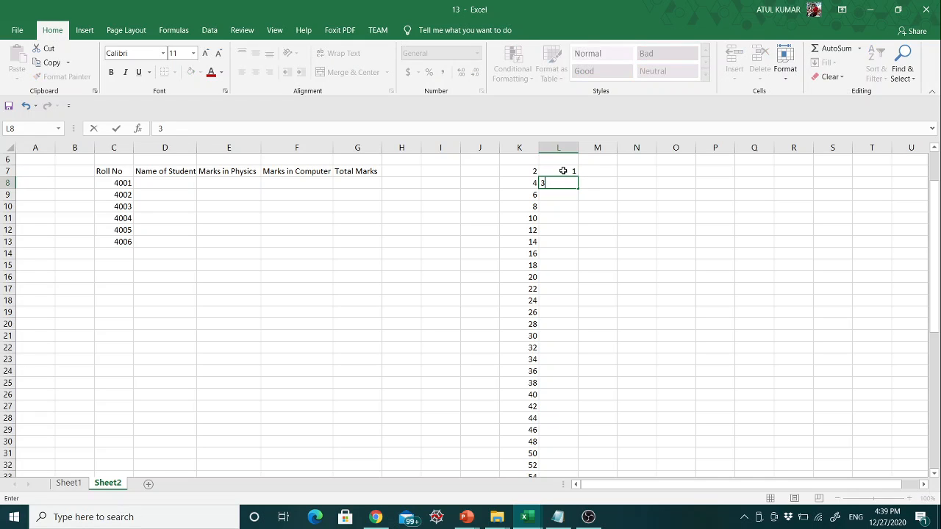
# Extend the odd-number series from L7:L8 down to 99 in L56 with the fill handle
pyautogui.click(562, 170)
pyautogui.moveTo(562, 170); pyautogui.dragTo(563, 183)
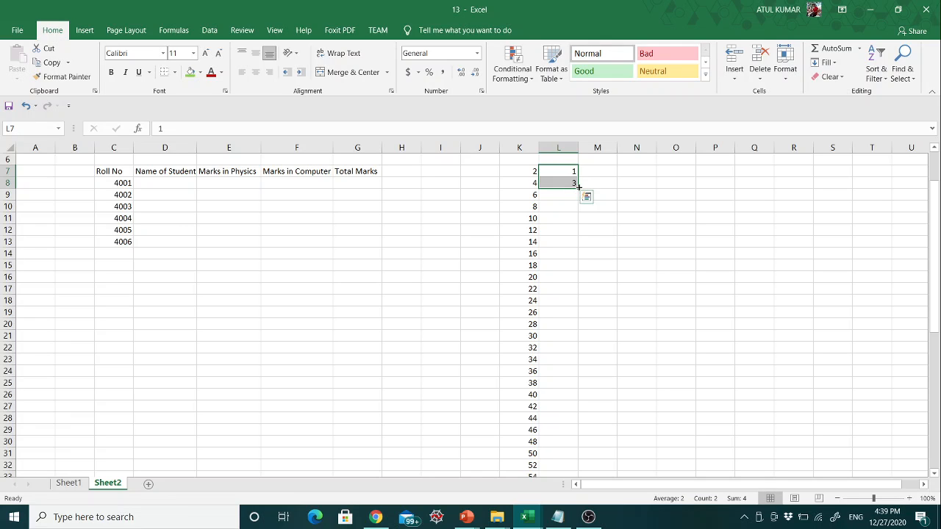
pyautogui.moveTo(579, 188); pyautogui.dragTo(557, 455)
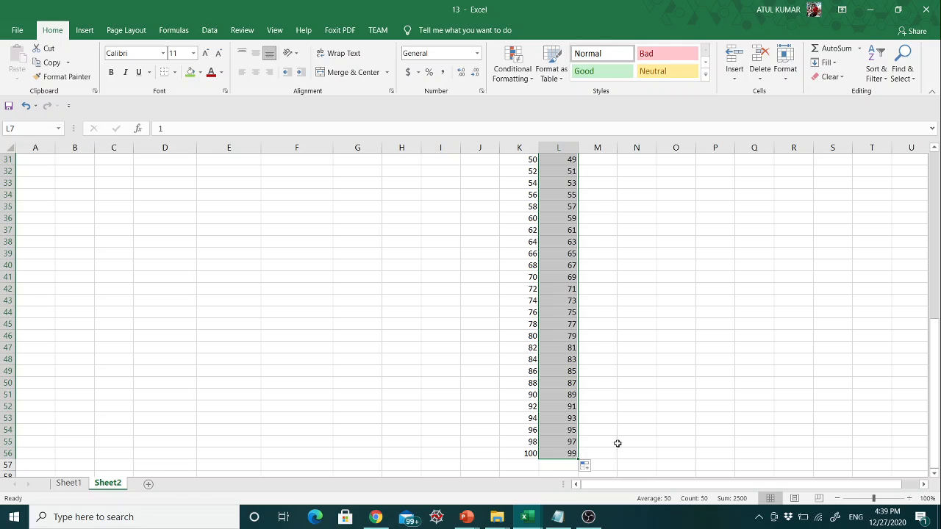
pyautogui.scroll(7, 625, 383)
pyautogui.scroll(4, 624, 382)
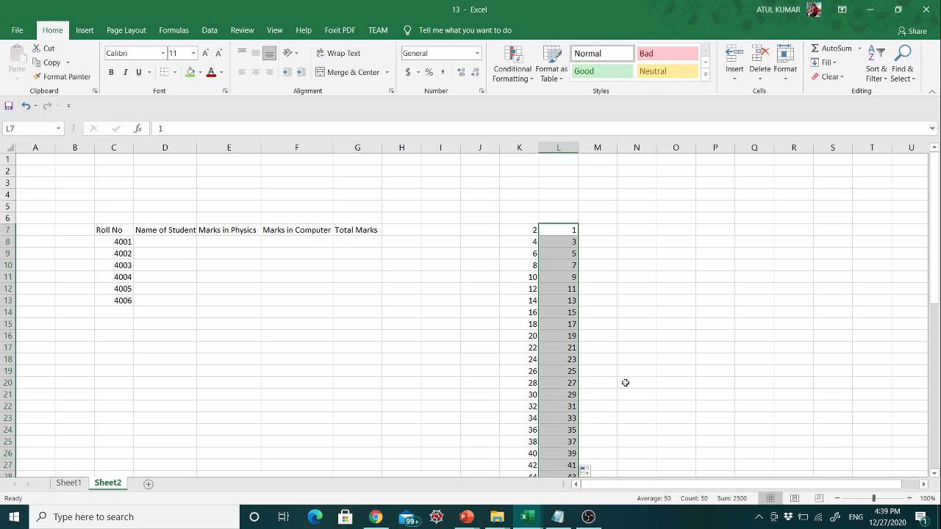
pyautogui.click(588, 517)
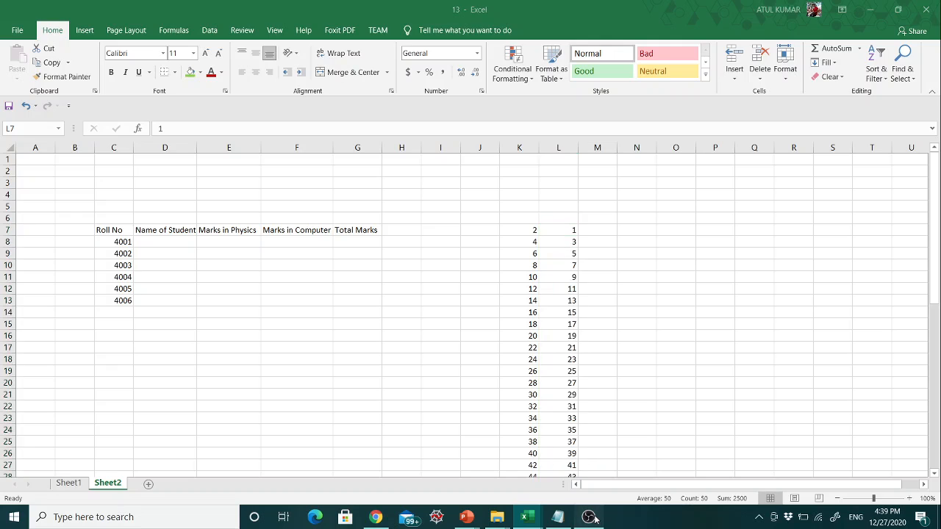
pyautogui.click(592, 517)
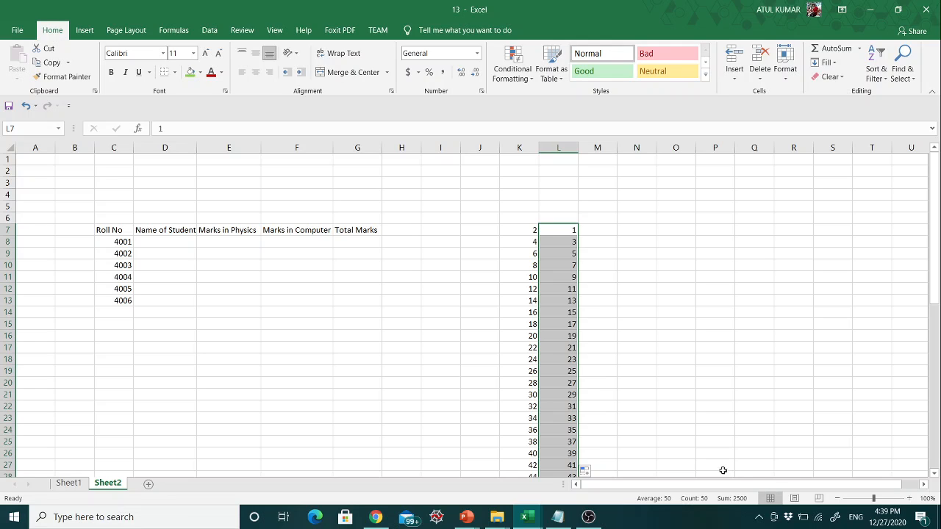
# Enter the first two month abbreviations, Jan in M7 and Feb in M8
pyautogui.click(601, 227)
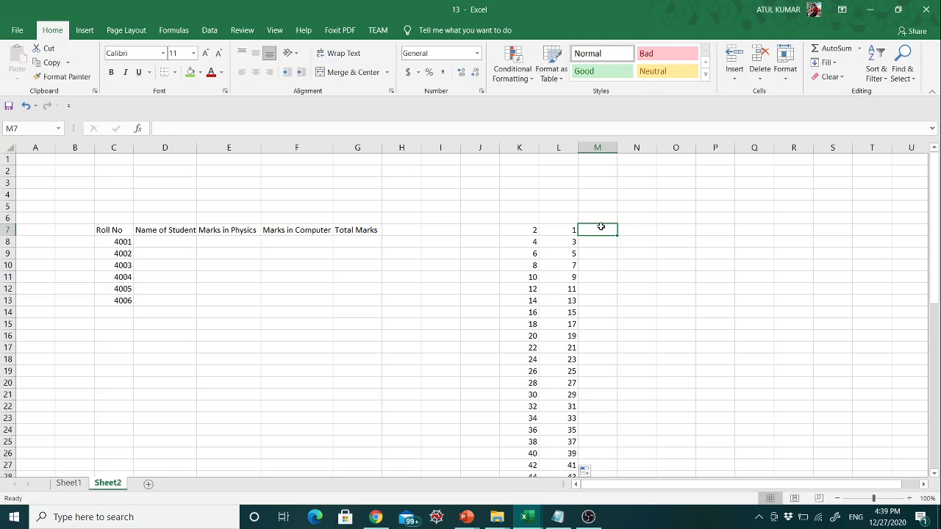
pyautogui.write('Ja')
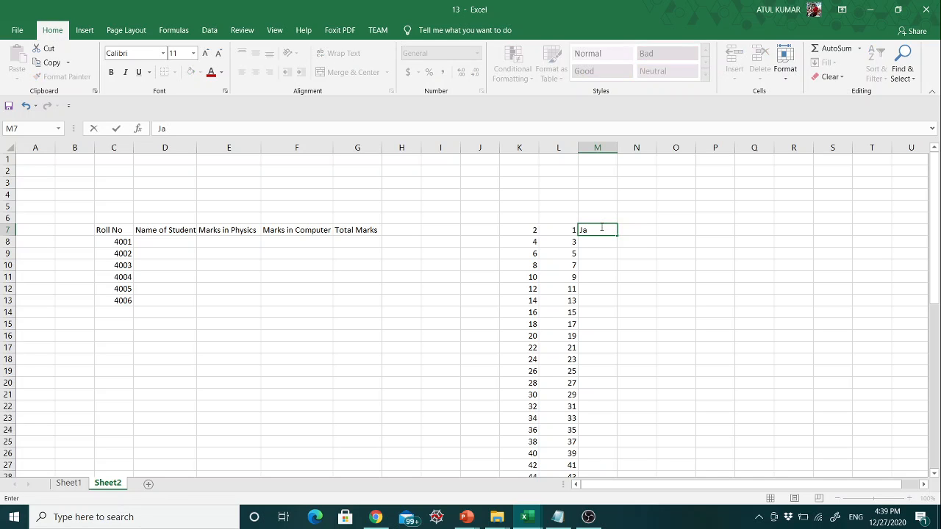
pyautogui.write('n')
pyautogui.click(597, 243)
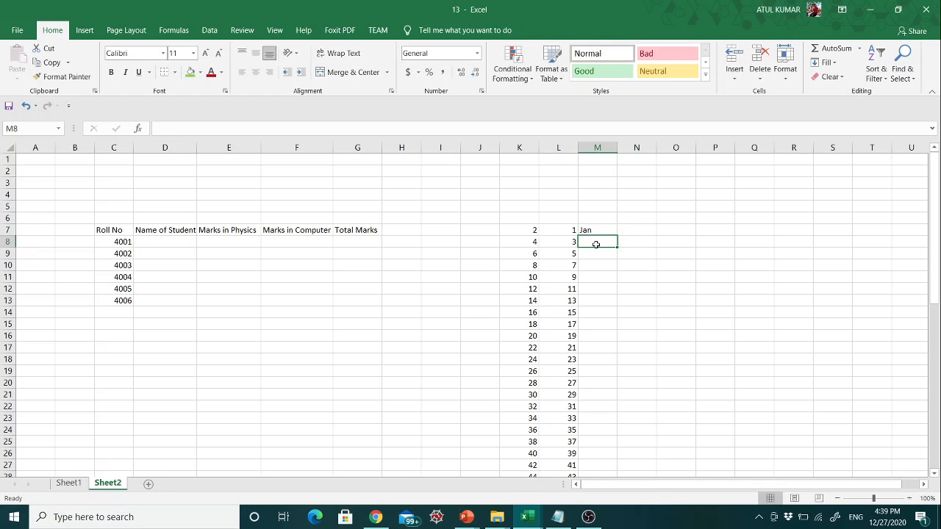
pyautogui.write('Feb')
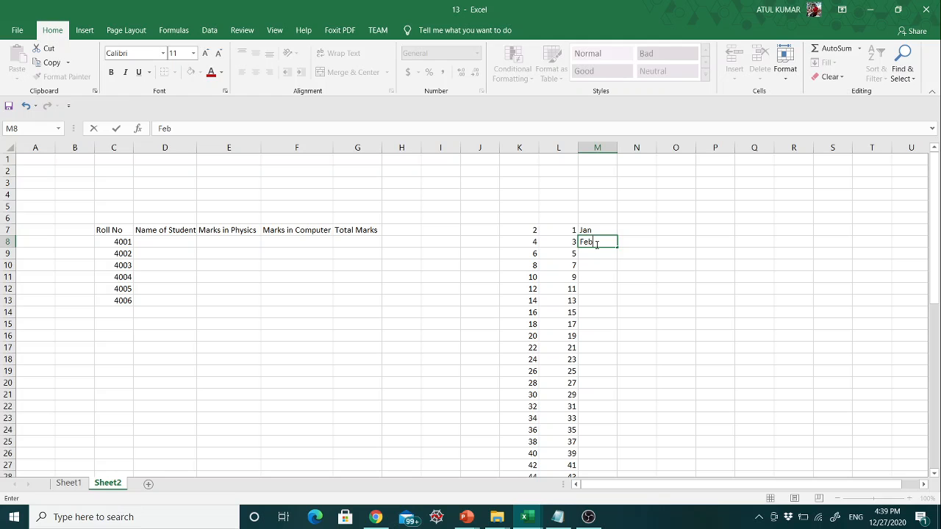
# Extend the month series from M7:M8 down to Dec in M18 with the fill handle
pyautogui.moveTo(594, 265); pyautogui.dragTo(598, 244)
pyautogui.click(598, 235)
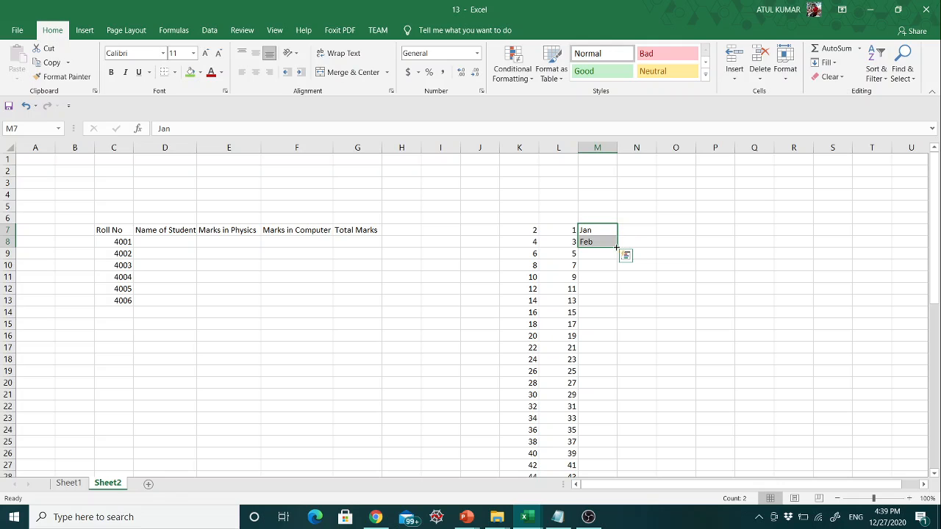
pyautogui.moveTo(617, 248); pyautogui.dragTo(617, 365)
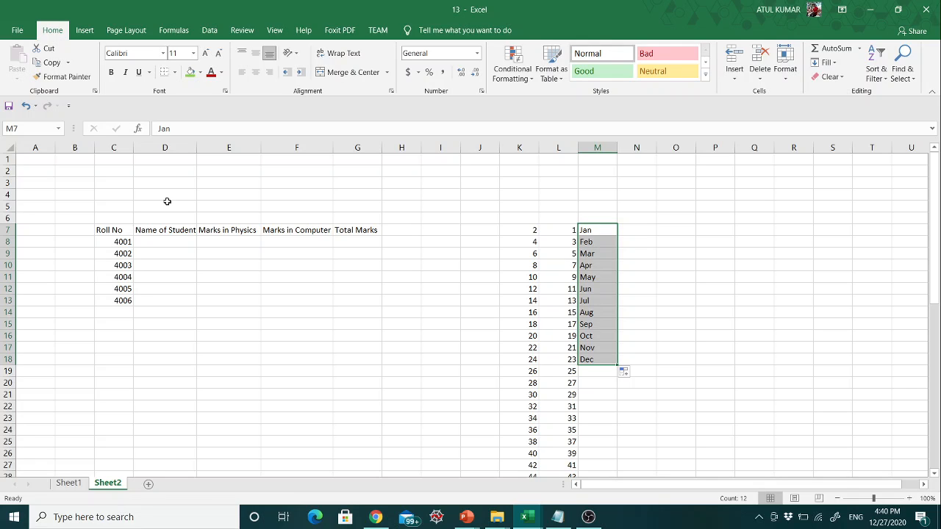
# Enter the student names for roll numbers 4001 and 4002 in D8 and D9, correcting the misspelled name in D9
pyautogui.click(143, 242)
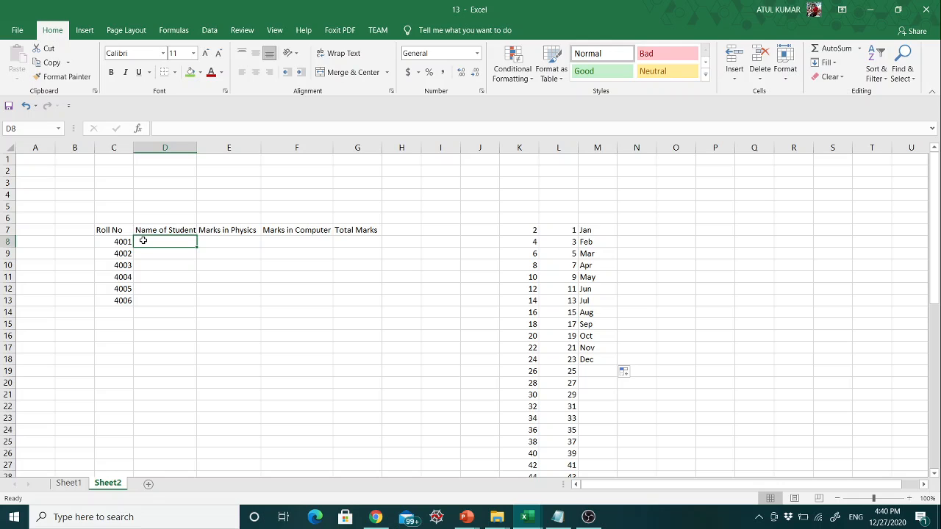
pyautogui.write('Nikhil')
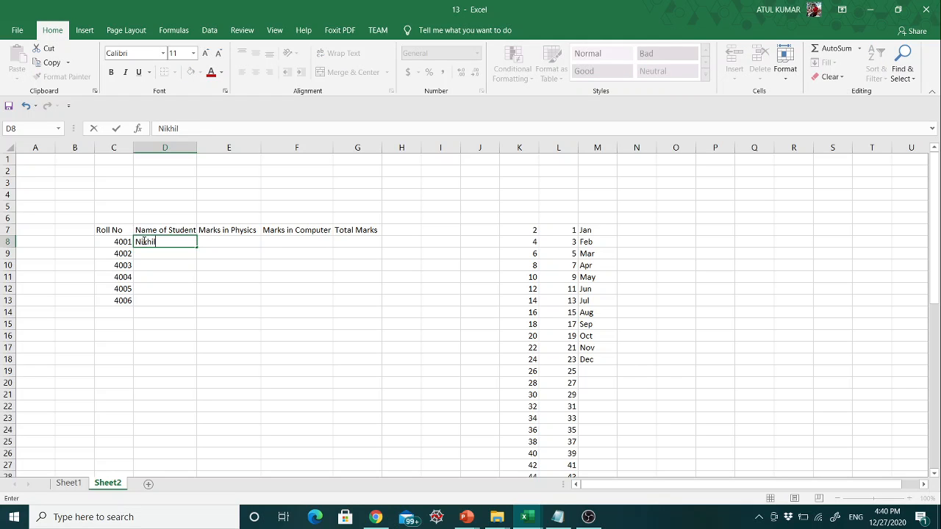
pyautogui.click(141, 254)
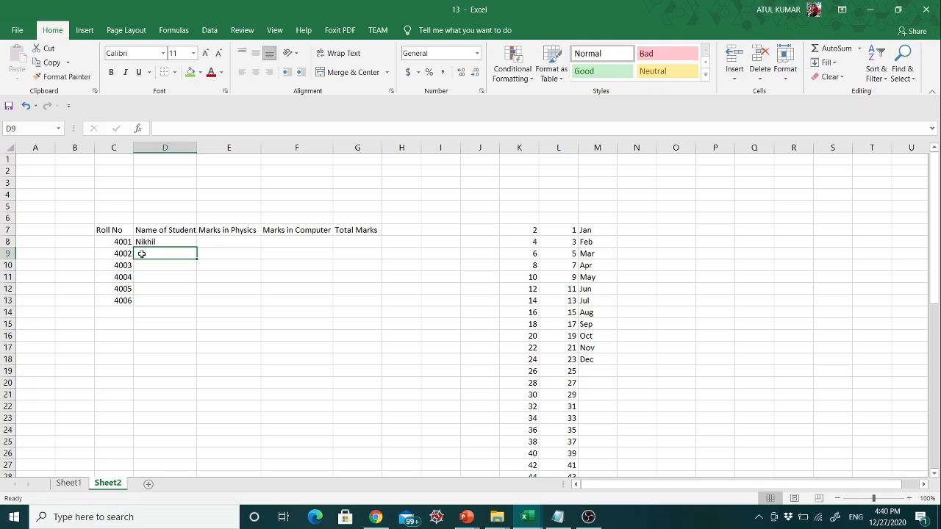
pyautogui.write('Alhil')
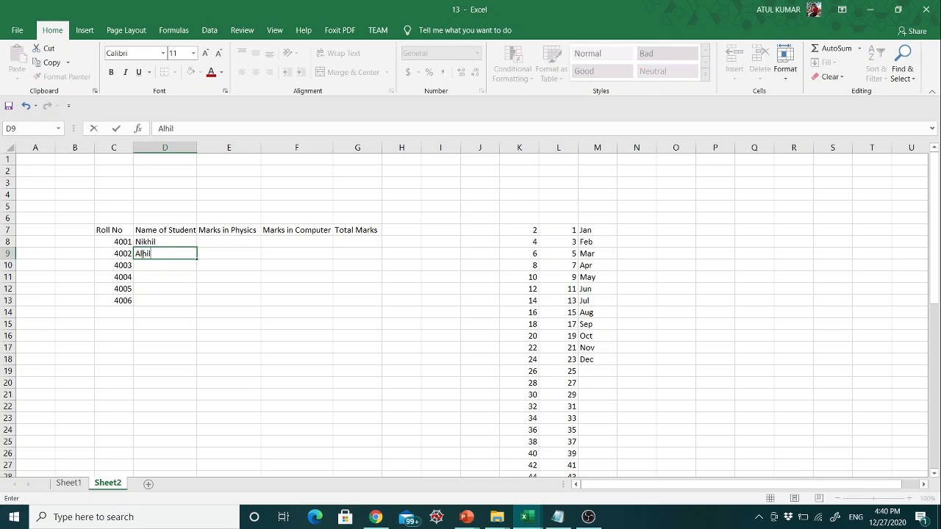
pyautogui.click(143, 267)
pyautogui.click(143, 252)
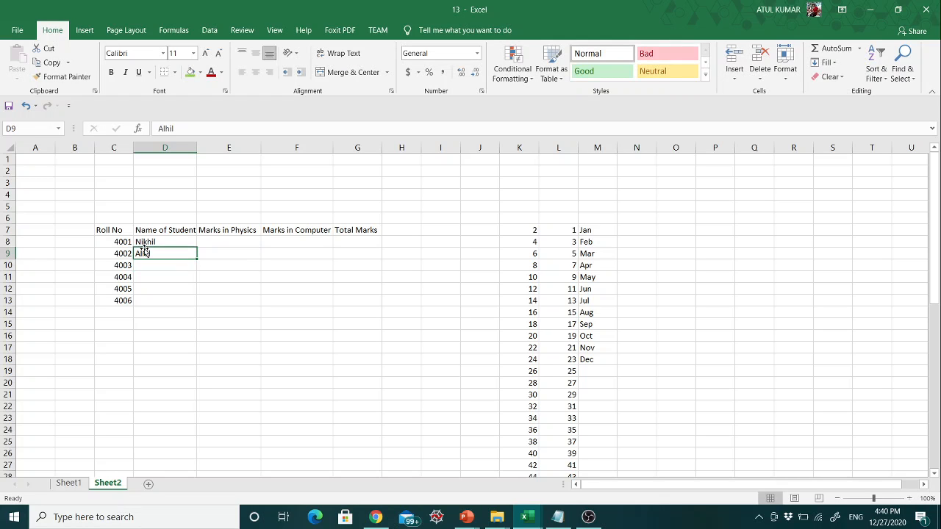
pyautogui.write('K')
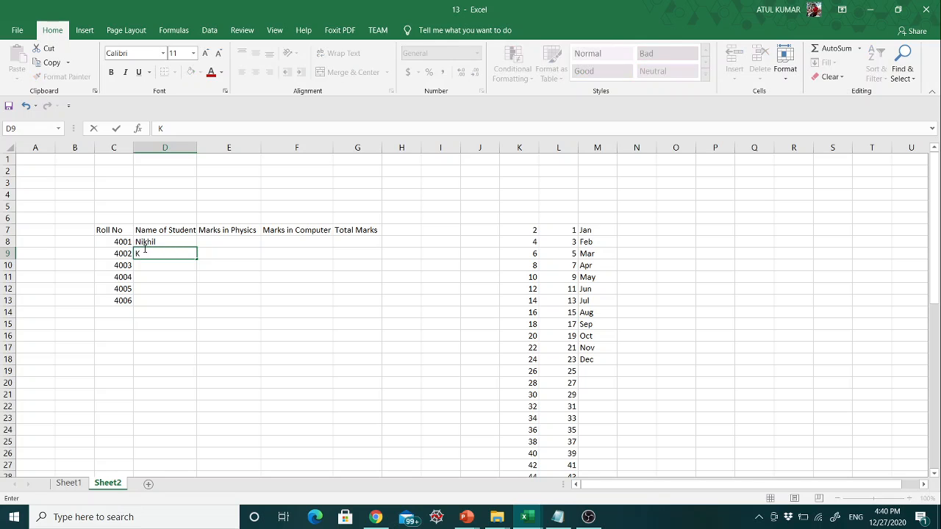
pyautogui.press('BackSpace')
pyautogui.write('Akhil')
pyautogui.press('Return')
# Enter the student names for roll numbers 4003 and 4004 in D10 and D11
pyautogui.write('C')
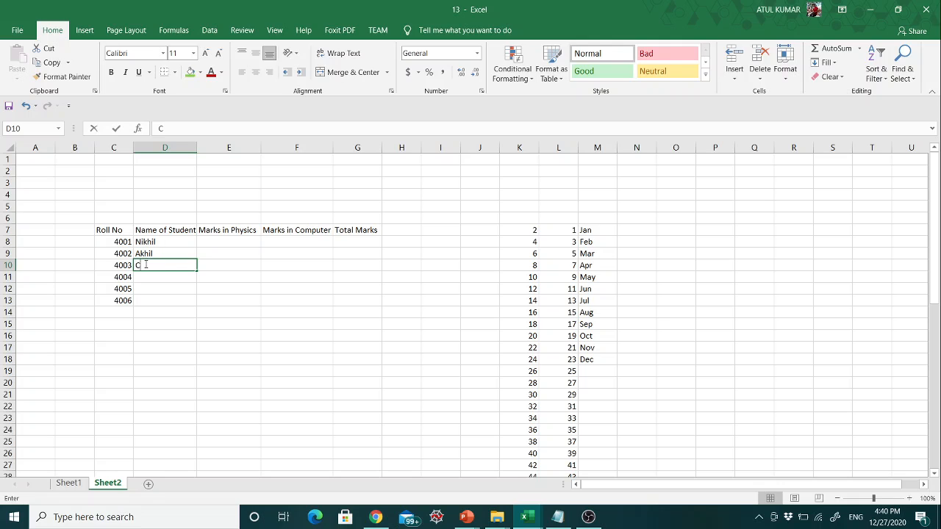
pyautogui.write('ha')
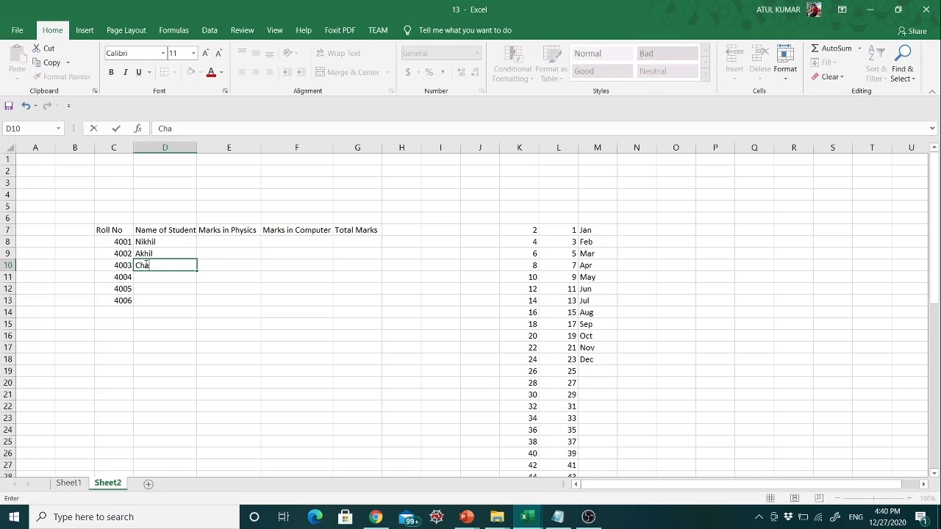
pyautogui.write('ndresh')
pyautogui.click(150, 278)
pyautogui.write('Mam')
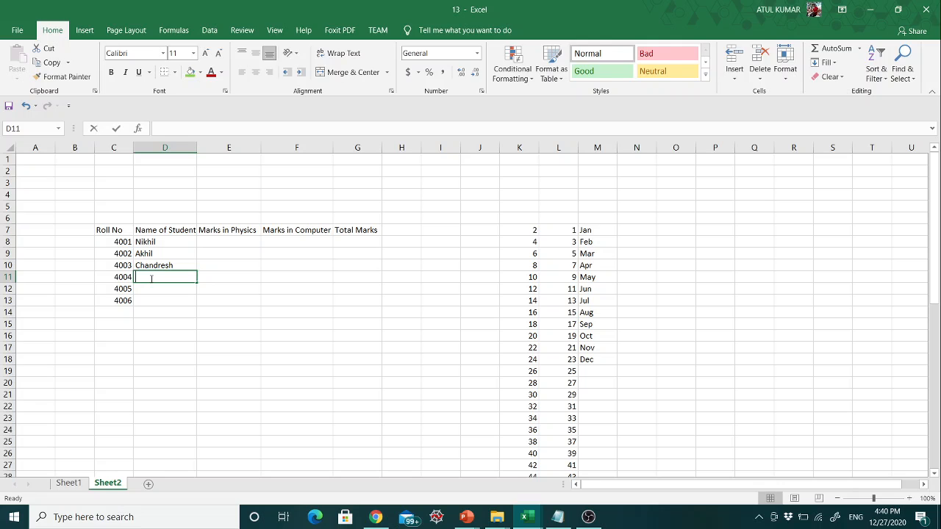
pyautogui.write('ta')
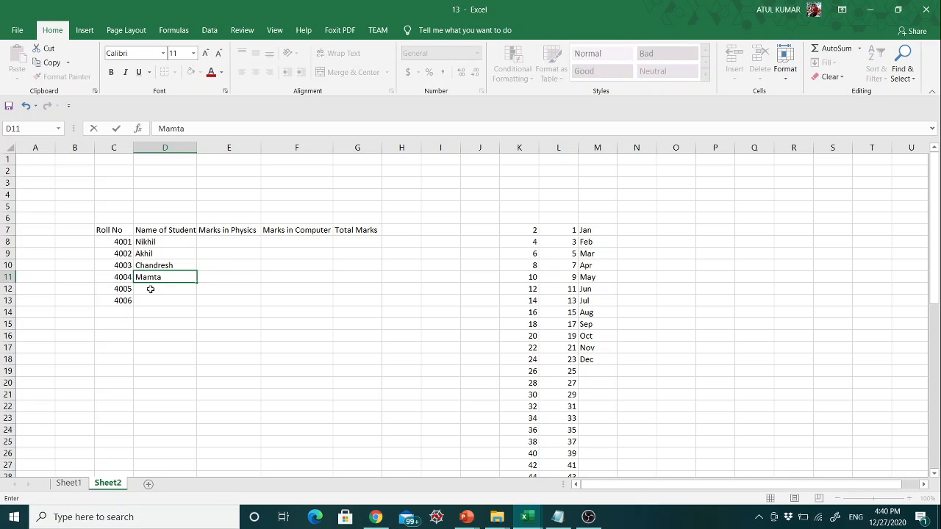
# Enter the student names for roll numbers 4005 and 4006 in D12 and D13
pyautogui.click(150, 291)
pyautogui.write('Aas')
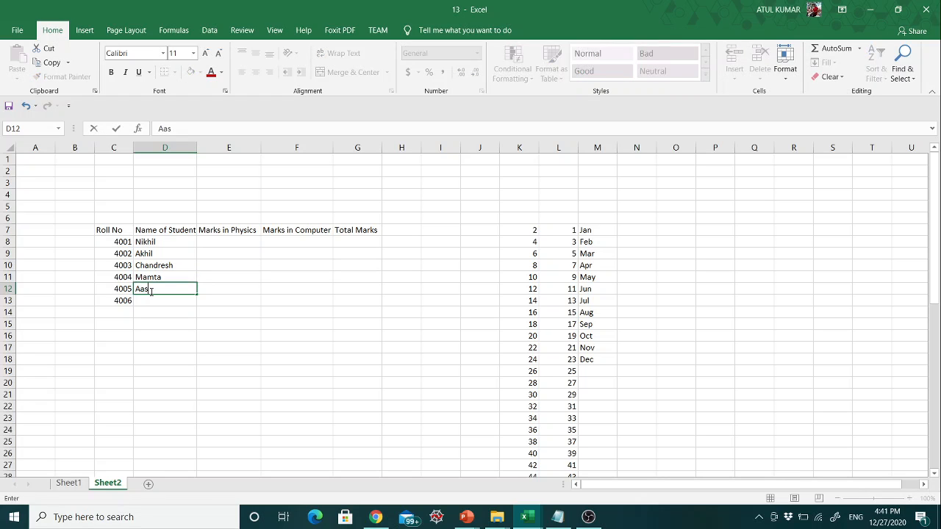
pyautogui.write('tha')
pyautogui.click(152, 303)
pyautogui.write('Ash')
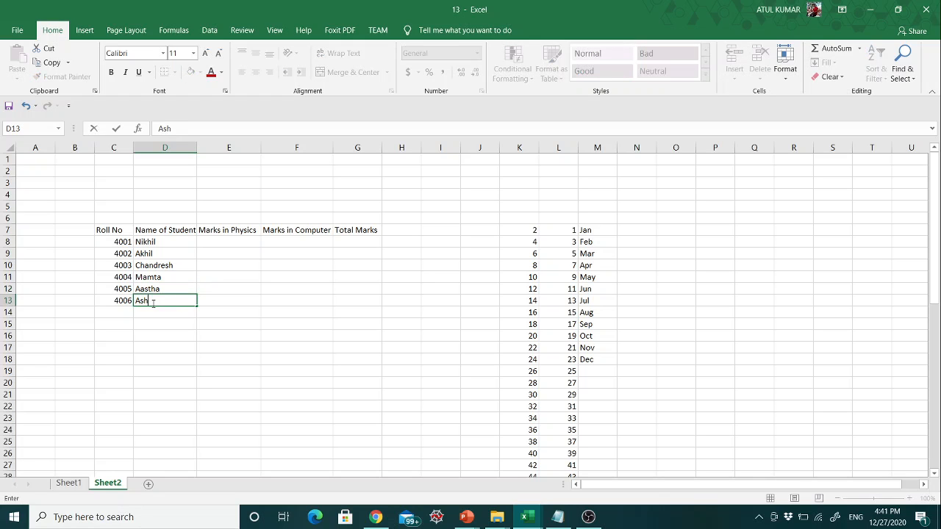
pyautogui.write('ish')
pyautogui.click(215, 248)
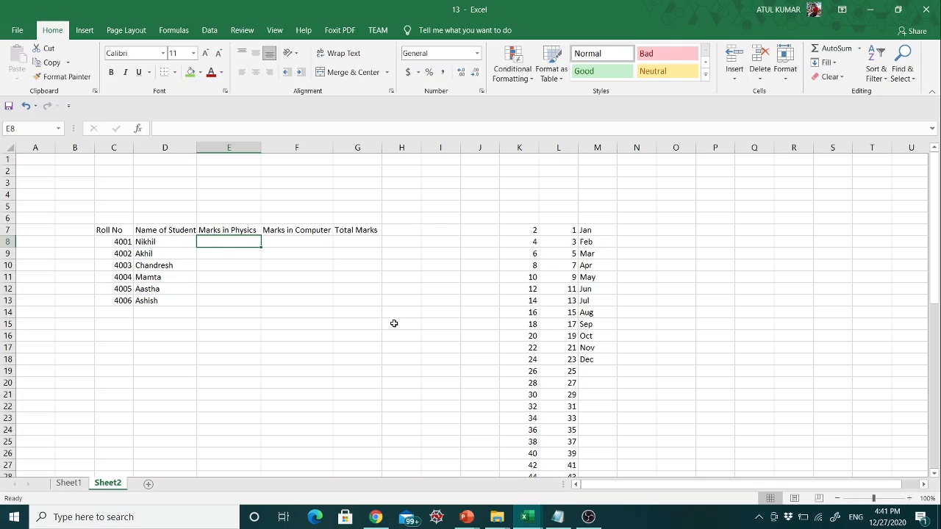
pyautogui.click(588, 516)
pyautogui.click(588, 517)
pyautogui.write('45')
pyautogui.press('Return')
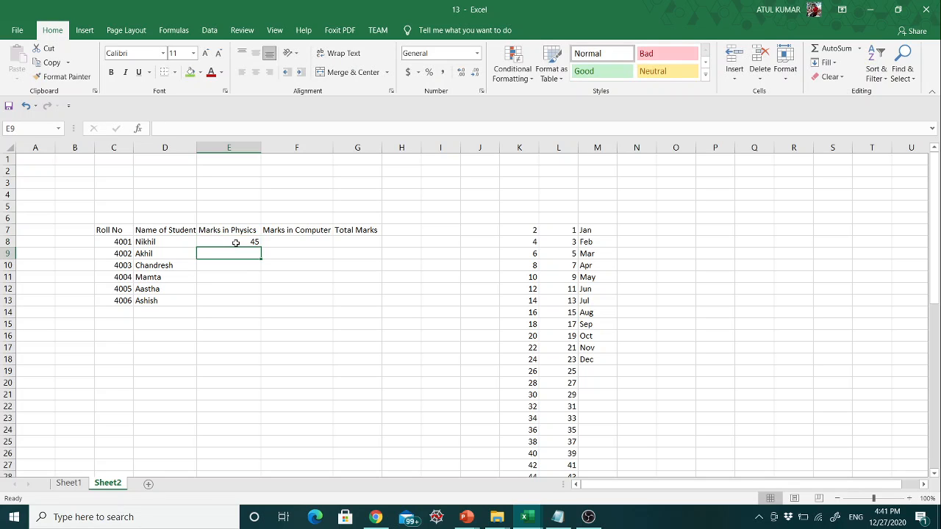
pyautogui.write('56')
pyautogui.press('BackSpace')
pyautogui.press('BackSpace')
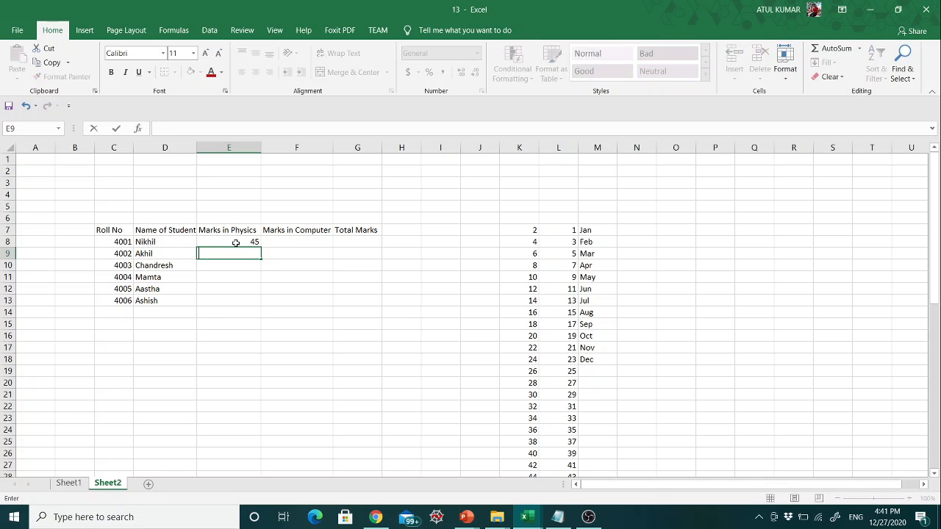
pyautogui.click(235, 242)
pyautogui.press('BackSpace')
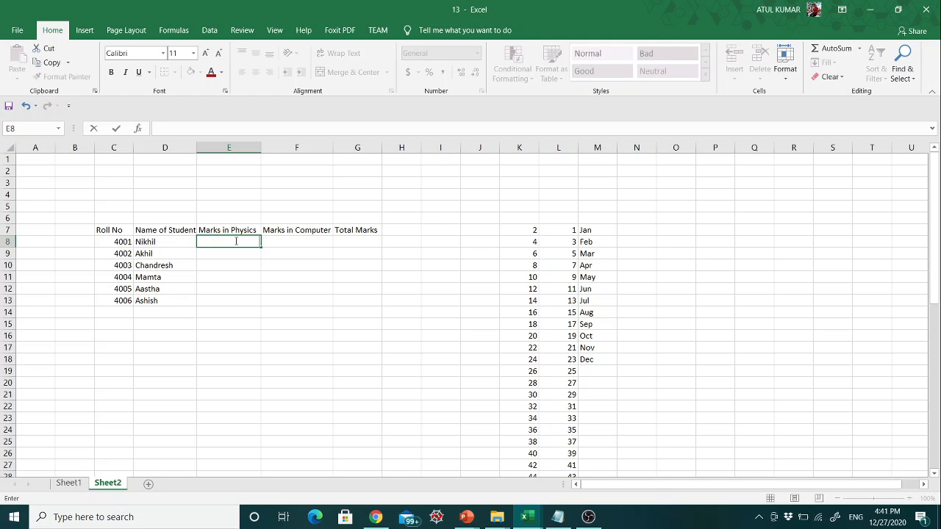
# Switch to Notepad to review the written definition of a cell range, and minimize it to return to the worksheet
pyautogui.click(558, 517)
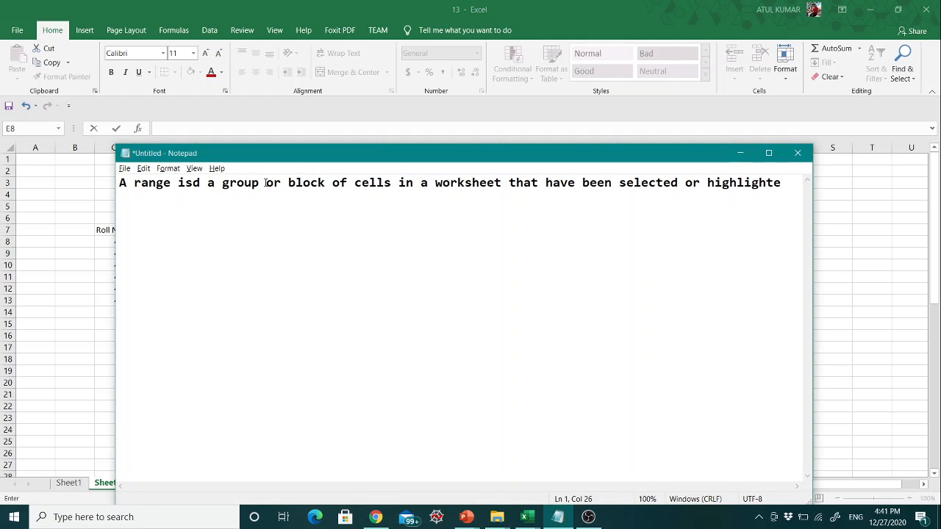
pyautogui.rightClick(409, 187)
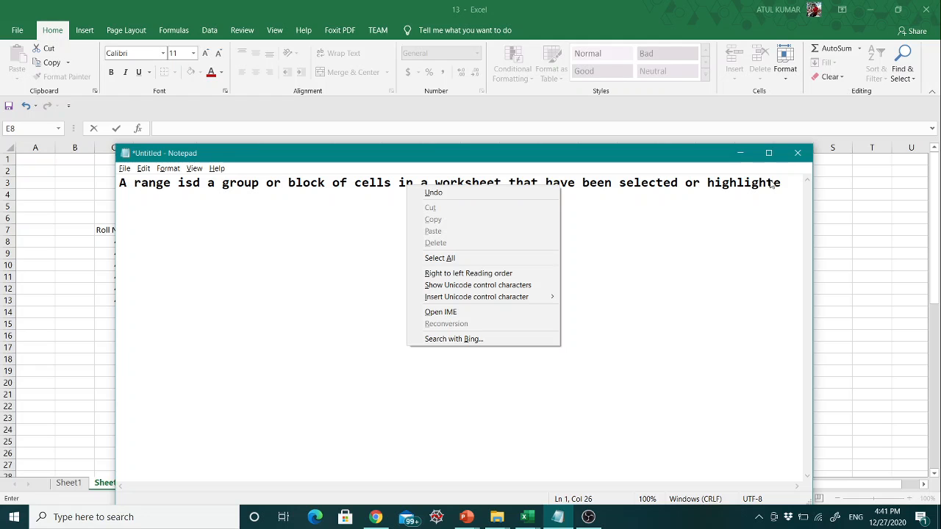
pyautogui.click(726, 205)
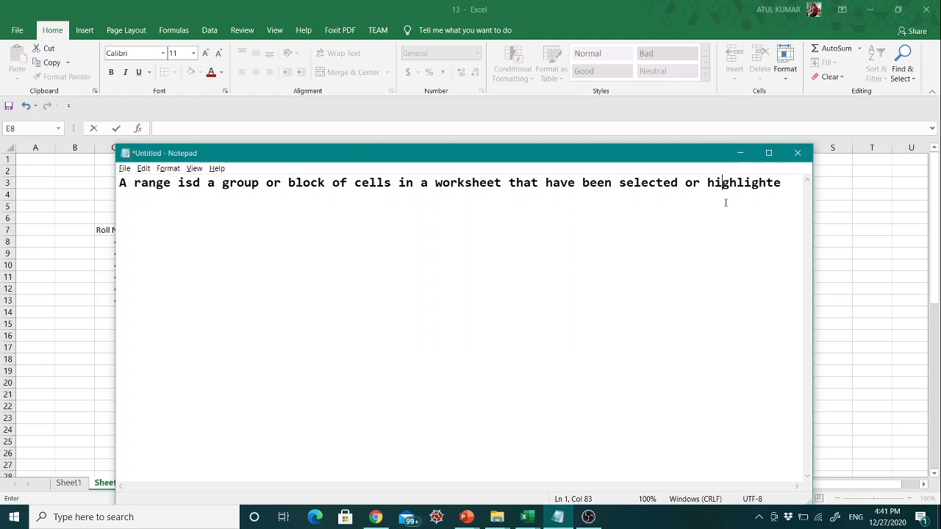
pyautogui.click(739, 153)
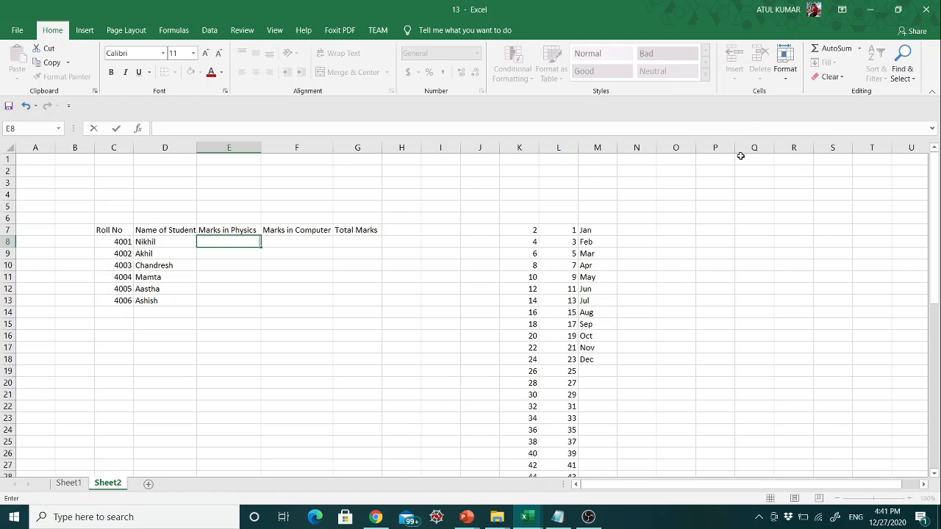
# Select the empty marks range E8:F13 covering the Physics and Computer columns for all six students
pyautogui.doubleClick(211, 243)
pyautogui.click(248, 277)
pyautogui.click(235, 244)
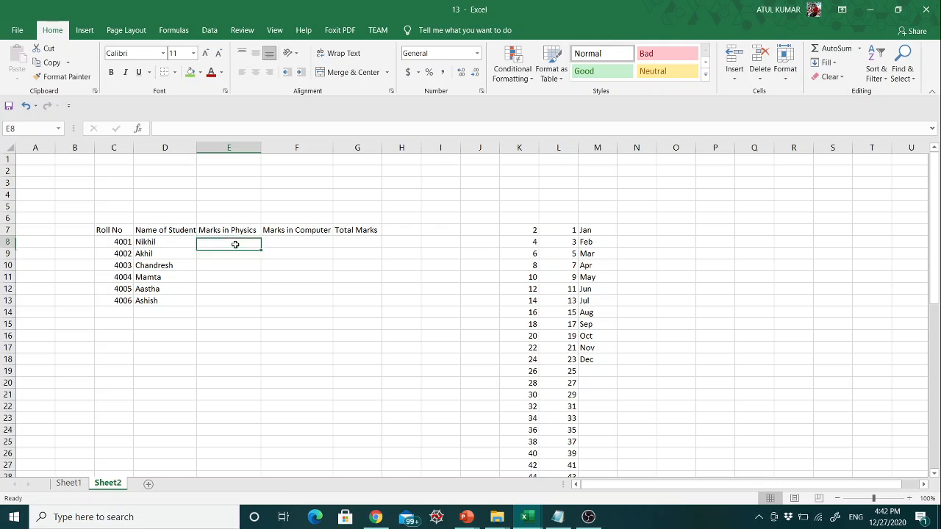
pyautogui.hotkey('shift', 'Right')
pyautogui.hotkey('shift', 'Down')
pyautogui.hotkey('shift', 'Down')
pyautogui.hotkey('shift', 'Down')
pyautogui.hotkey('shift', 'Down')
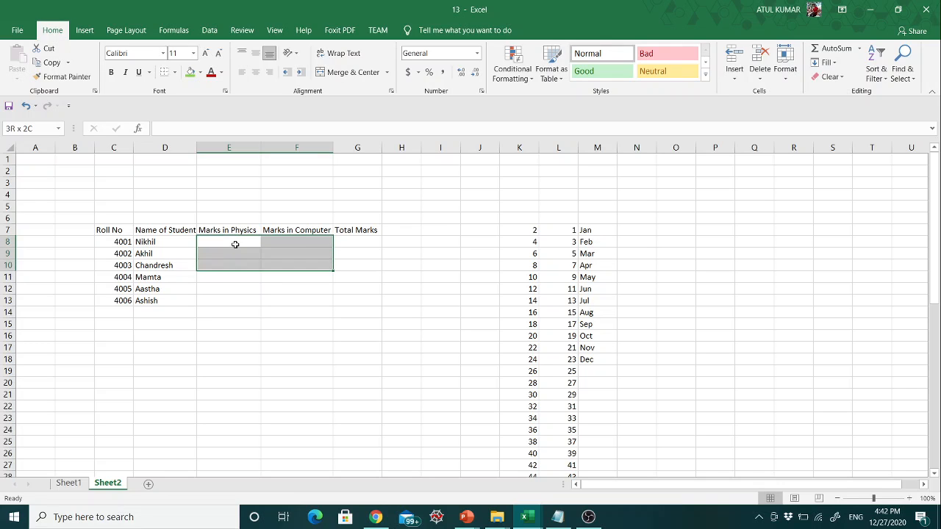
pyautogui.hotkey('shift', 'Down')
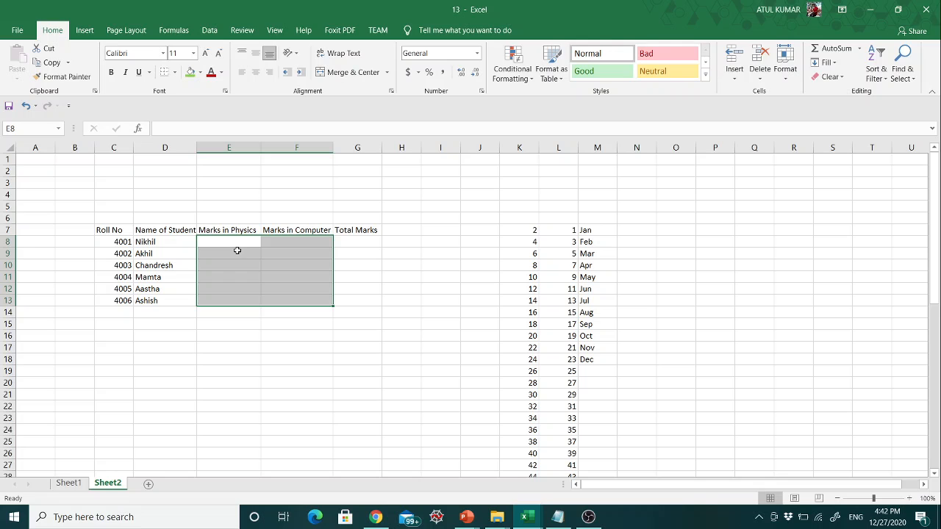
# Enter the Physics marks 56, 78, 76, 56, 78 and 45 down E8:E13 within the selected range
pyautogui.write('56')
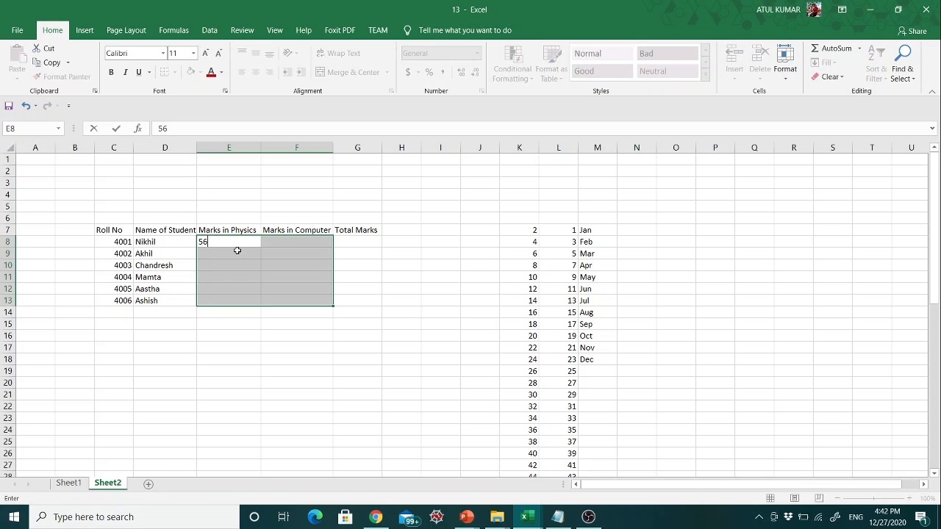
pyautogui.press('Return')
pyautogui.write('78')
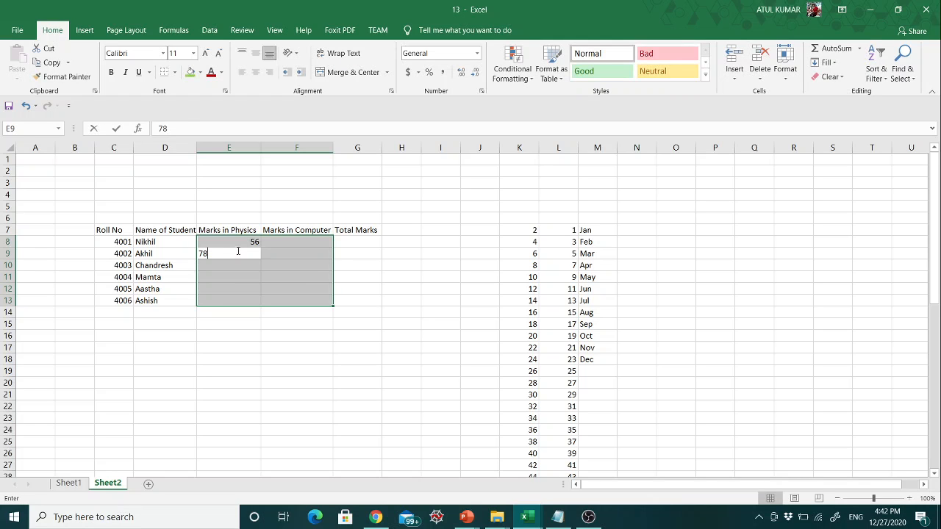
pyautogui.press('Return')
pyautogui.write('76')
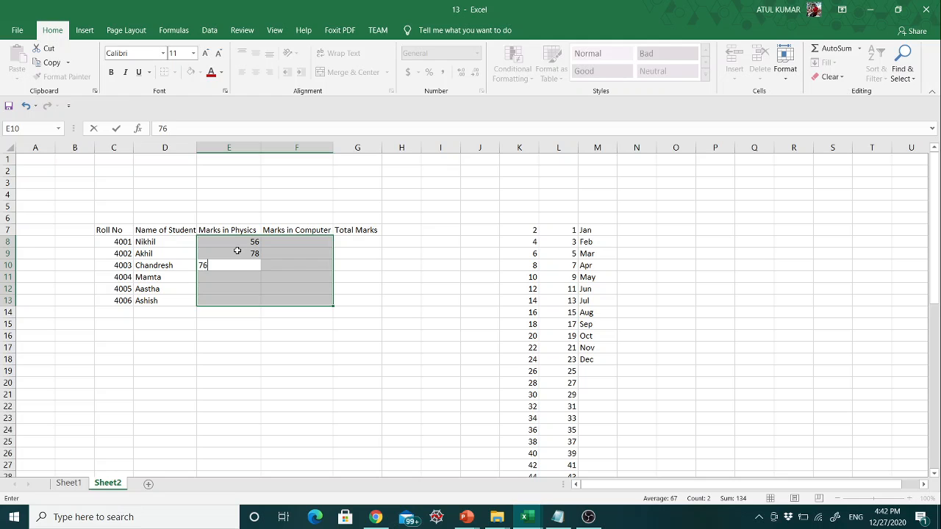
pyautogui.press('Return')
pyautogui.write('56')
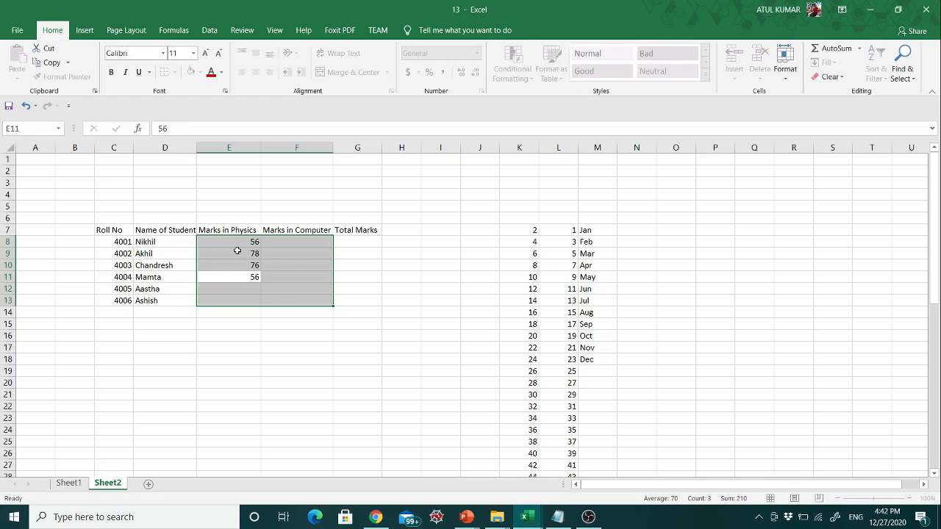
pyautogui.press('Return')
pyautogui.write('78')
pyautogui.press('Return')
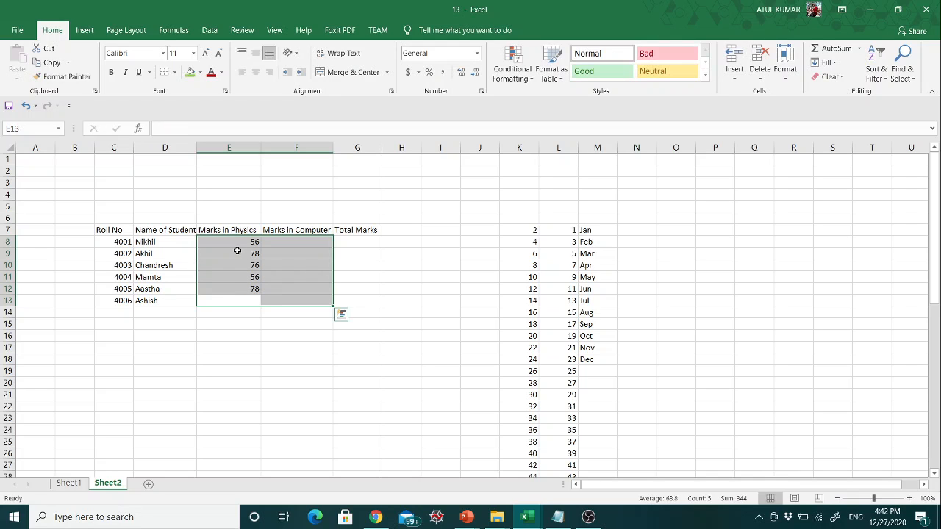
pyautogui.write('45')
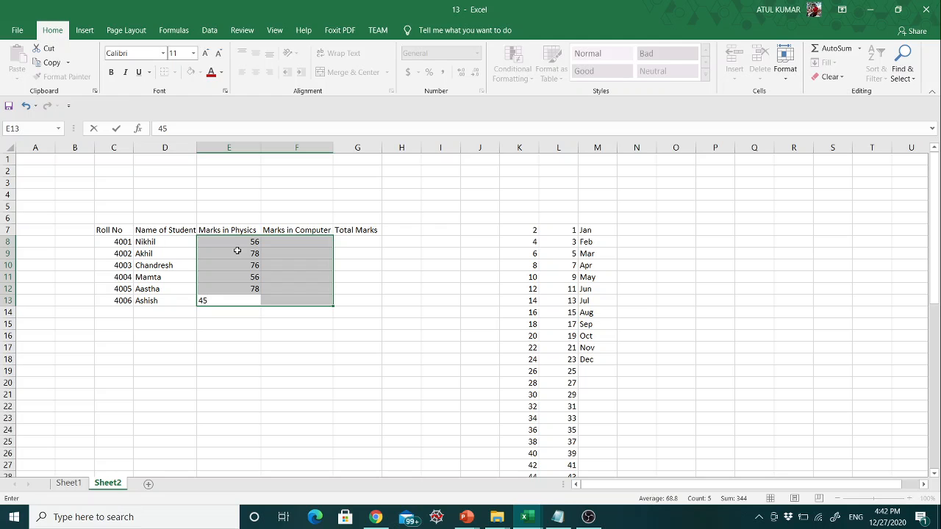
pyautogui.press('Return')
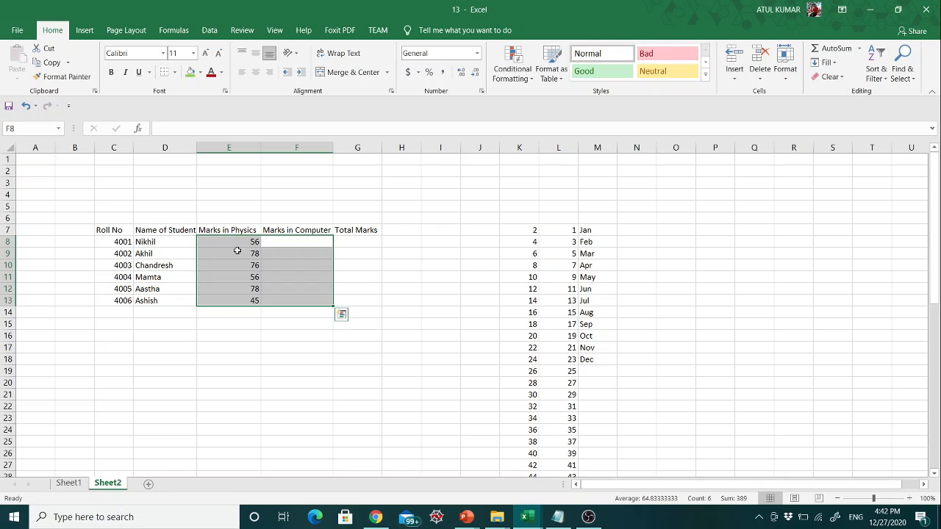
# Enter the Computer marks 67, 56, 34, 86, 36 and 97 down F8:F13, then deselect the range
pyautogui.write('67')
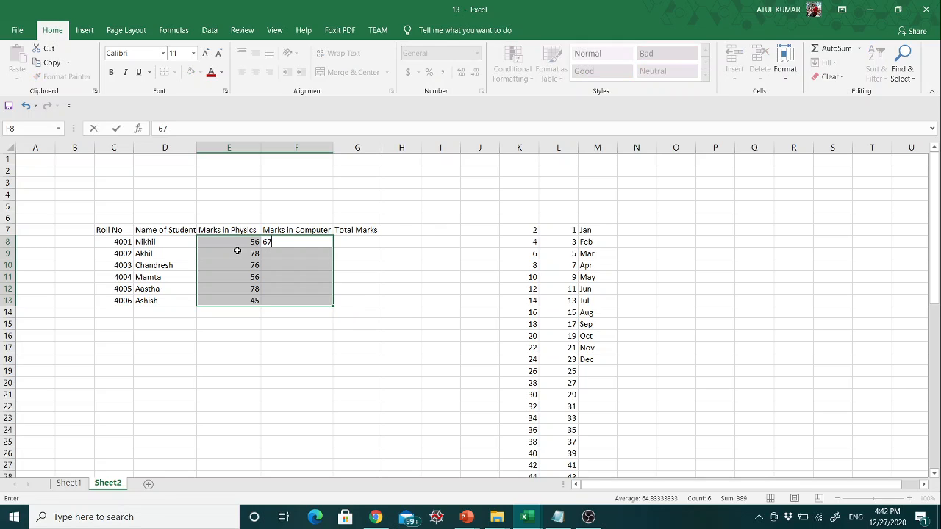
pyautogui.press('Return')
pyautogui.write('56')
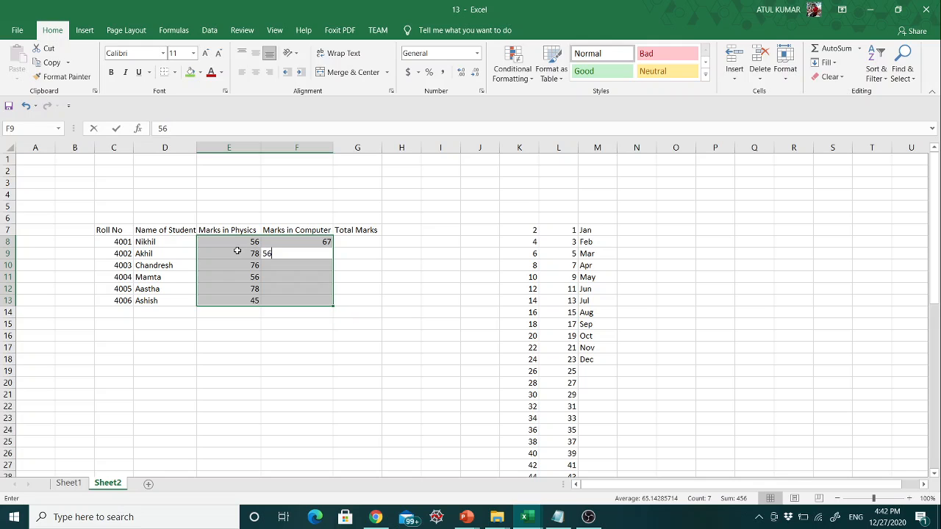
pyautogui.press('Return')
pyautogui.write('34')
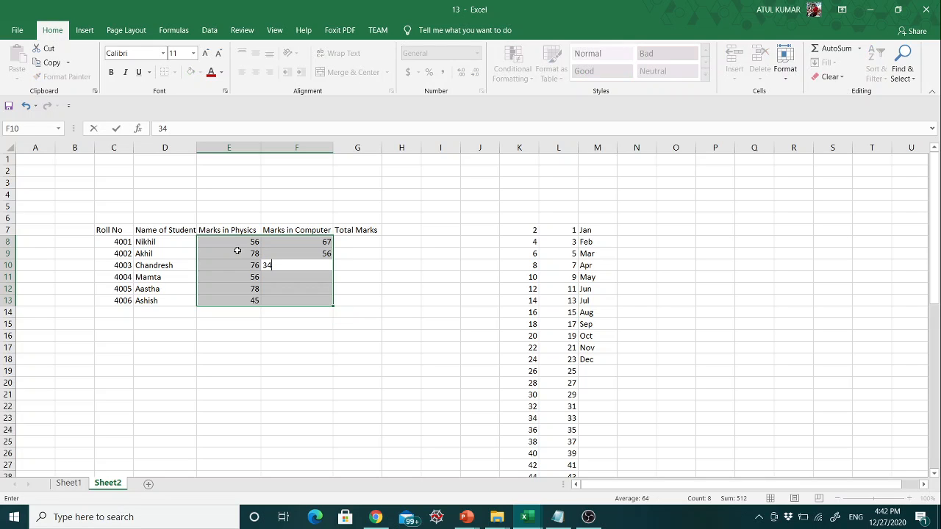
pyautogui.press('Return')
pyautogui.write('86')
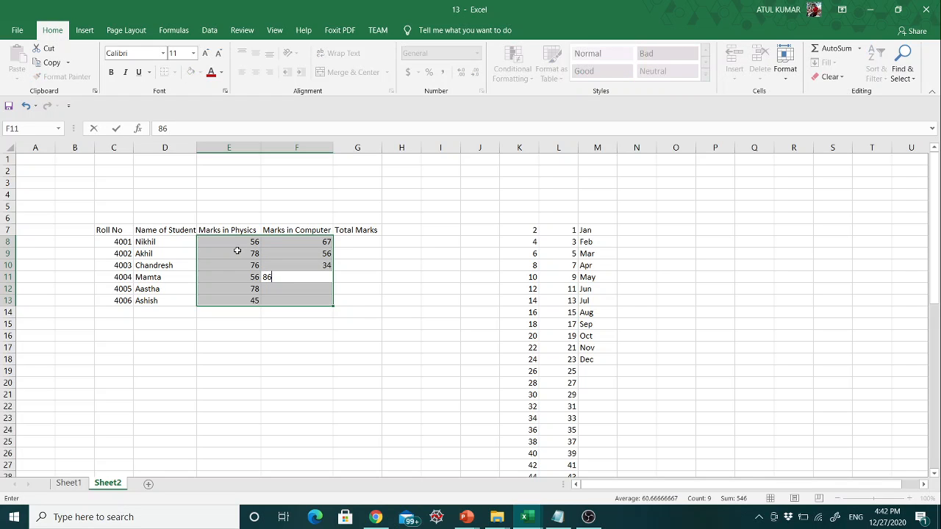
pyautogui.press('Return')
pyautogui.write('36')
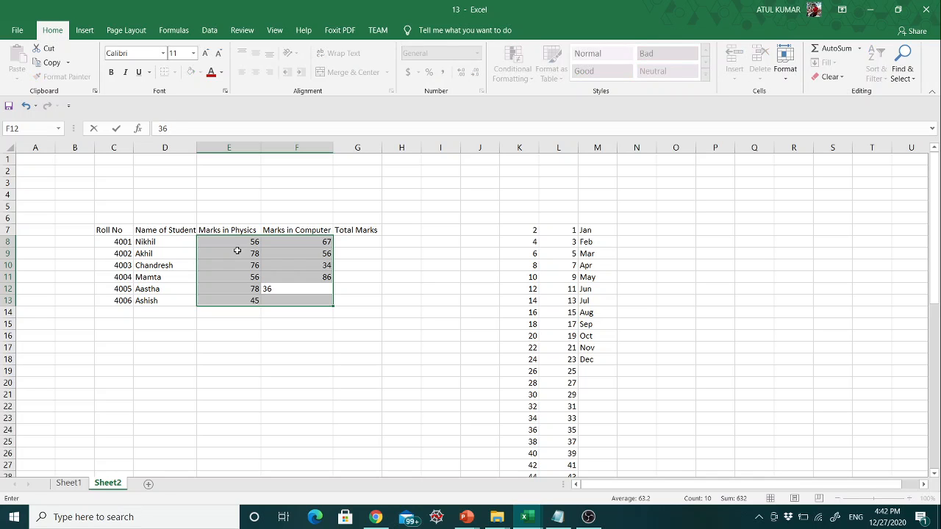
pyautogui.press('Return')
pyautogui.write('97')
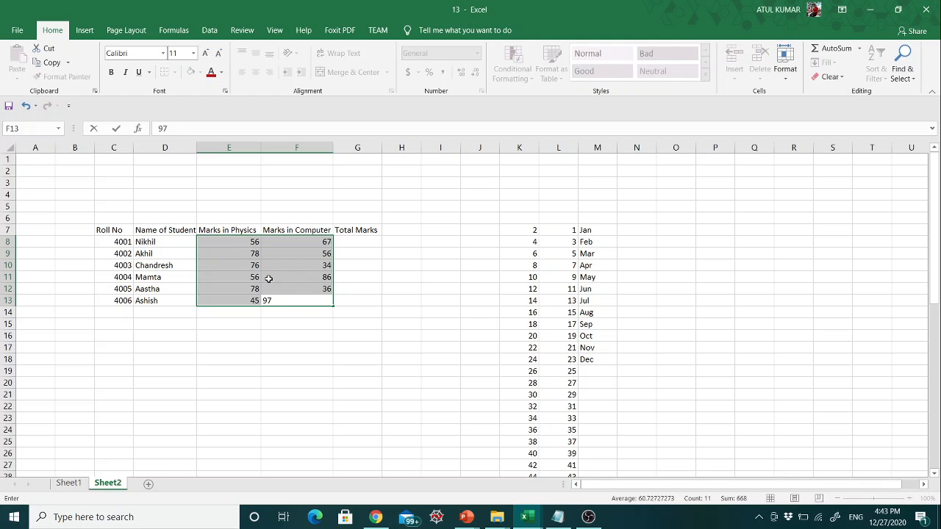
pyautogui.click(305, 314)
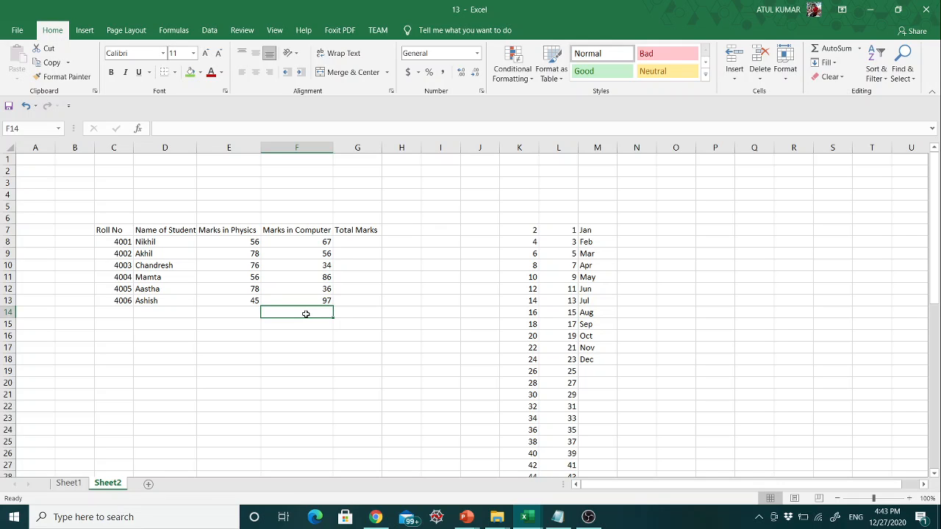
pyautogui.click(587, 519)
pyautogui.click(587, 520)
# Enter the formula =E8+F8 in G8 to total the first student's Physics and Computer marks
pyautogui.click(344, 242)
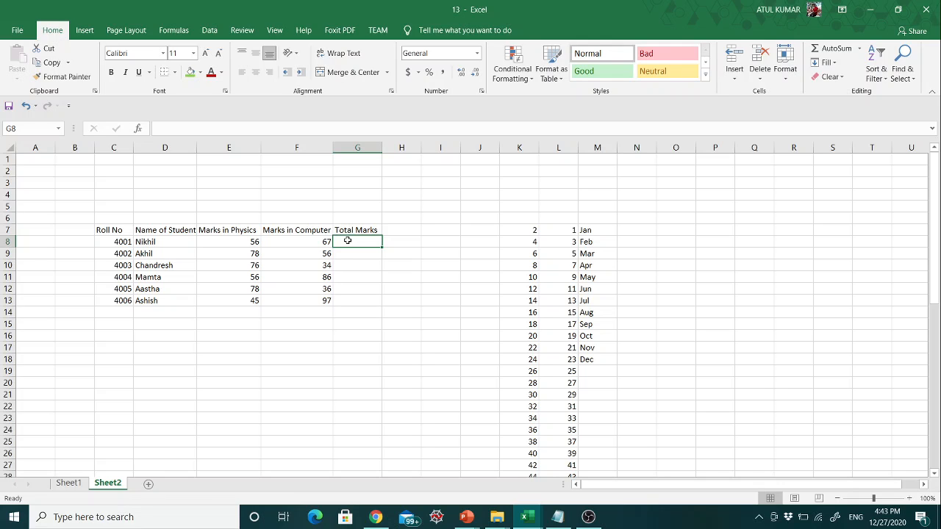
pyautogui.write('=')
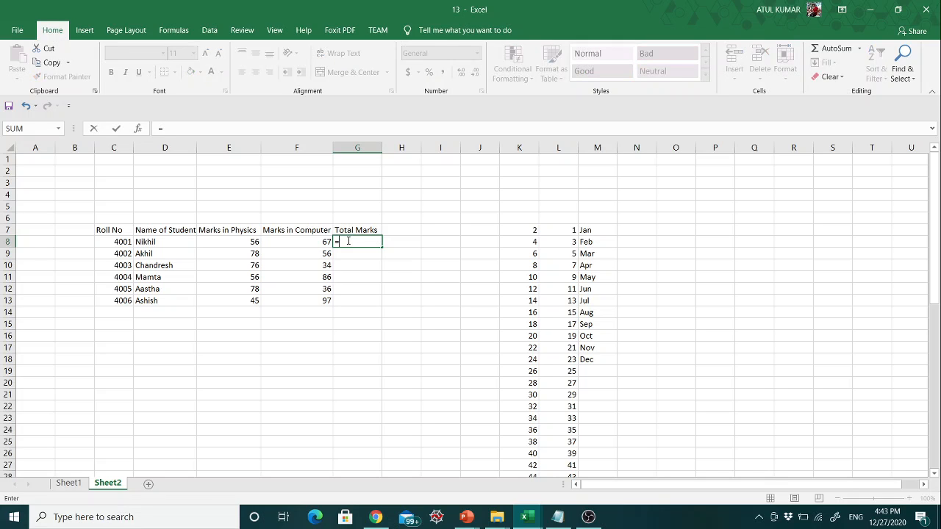
pyautogui.click(349, 241)
pyautogui.click(253, 241)
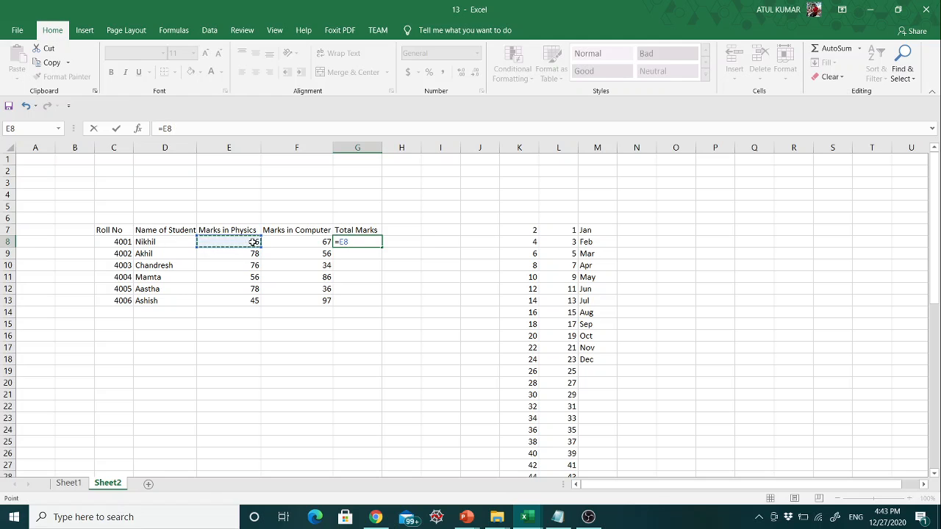
pyautogui.write('+')
pyautogui.click(314, 241)
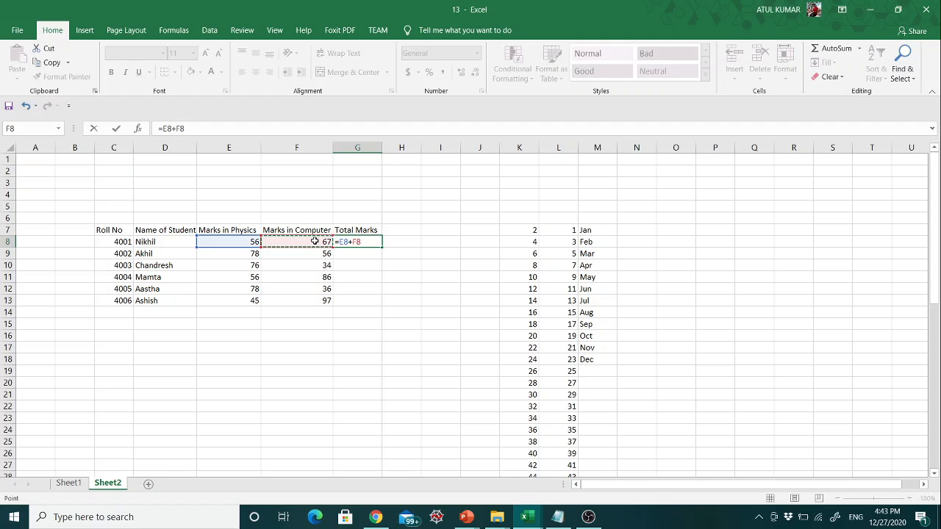
pyautogui.press('Return')
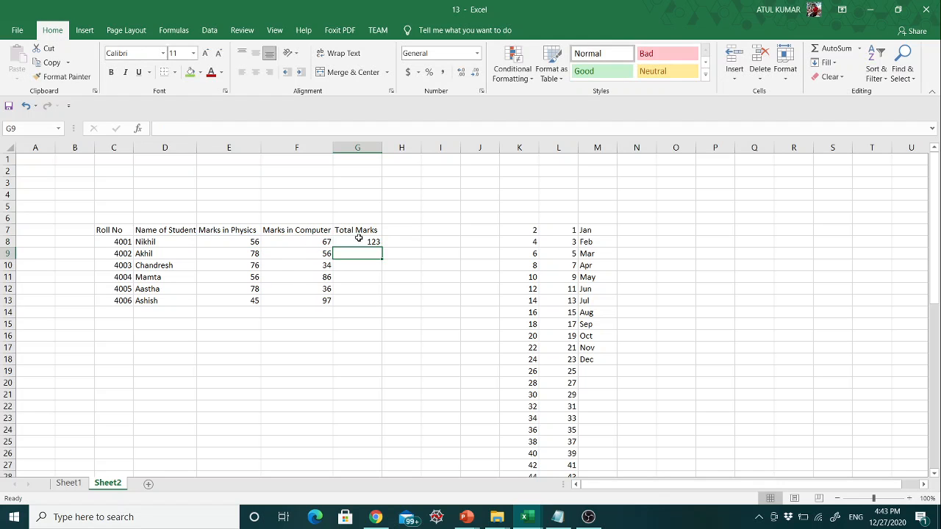
# Fill the total formula from G8 down to G13 and check the copied formulas in G9 and G10
pyautogui.click(363, 240)
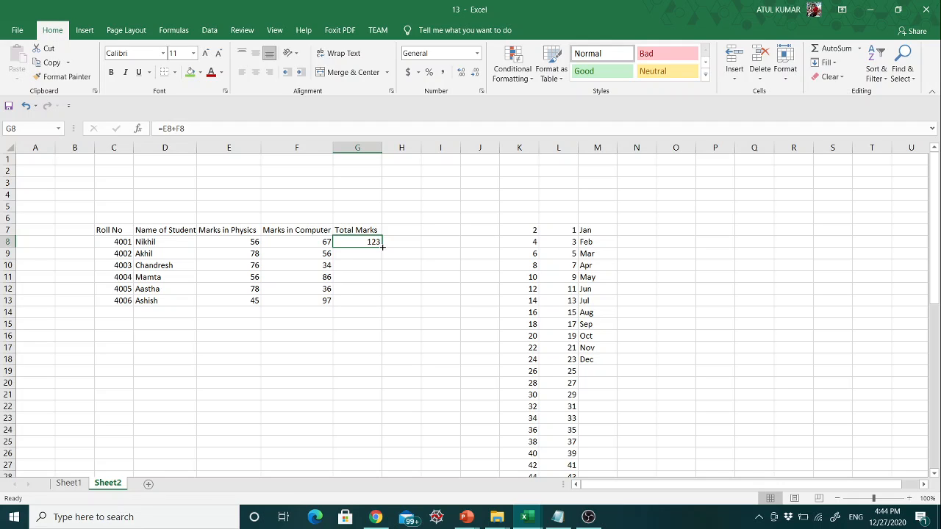
pyautogui.moveTo(382, 247); pyautogui.dragTo(379, 307)
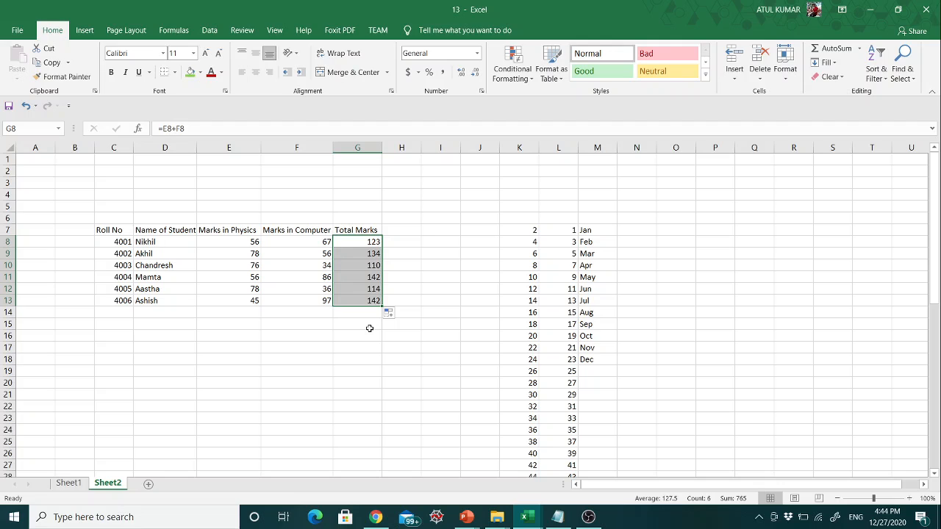
pyautogui.click(338, 255)
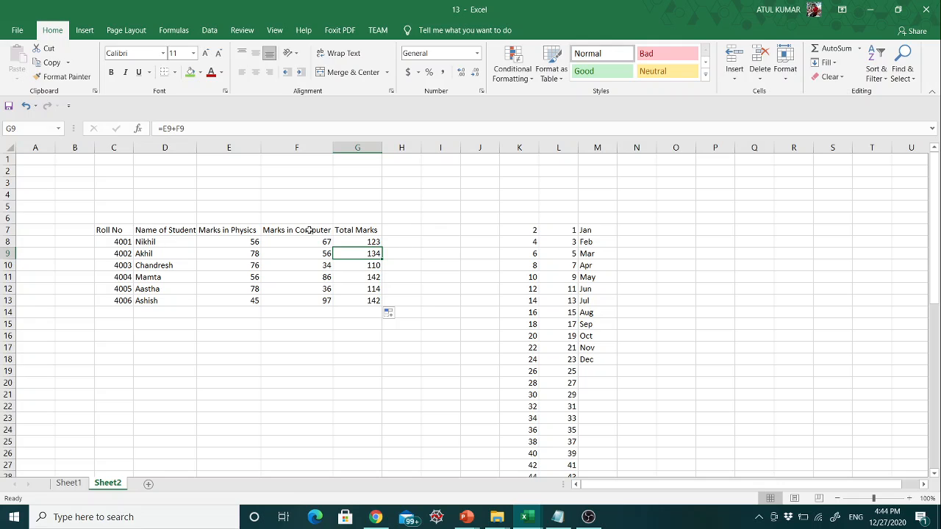
pyautogui.click(379, 268)
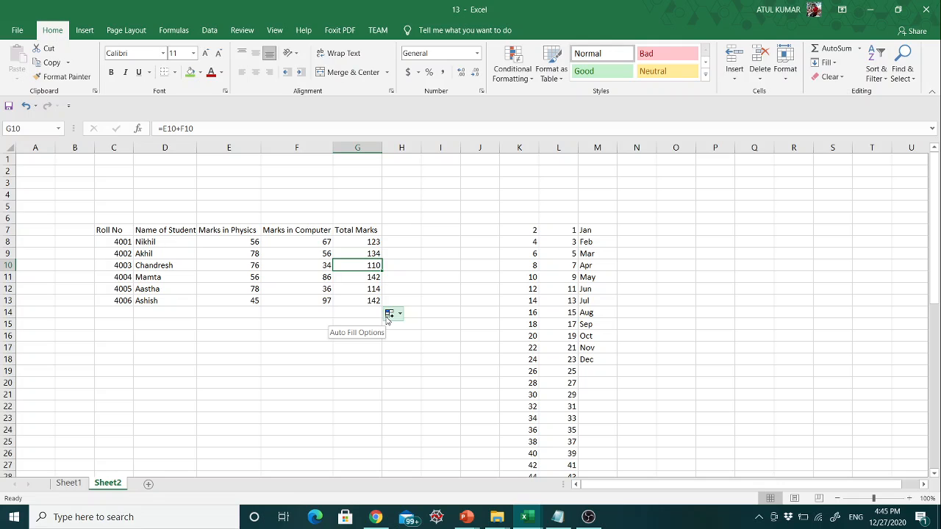
pyautogui.click(263, 336)
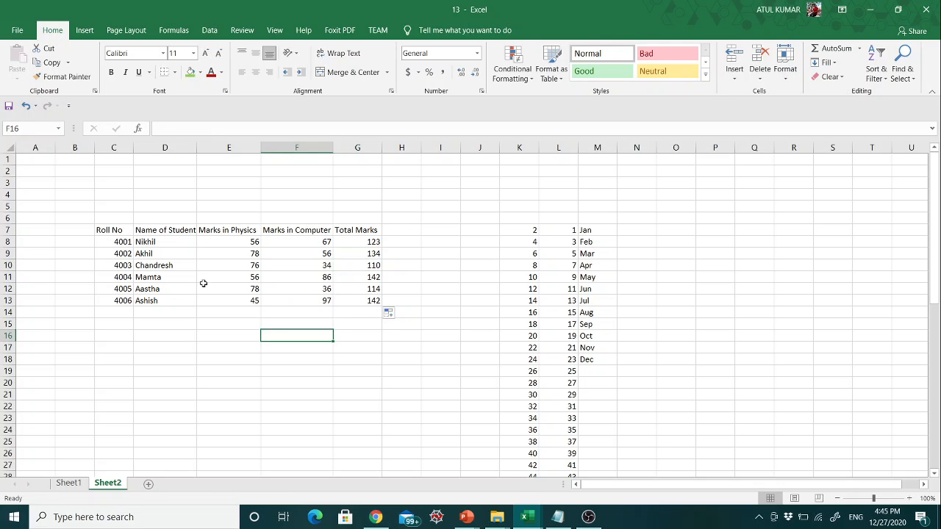
# Apply All Borders to the whole marks table in C7:G13
pyautogui.click(107, 234)
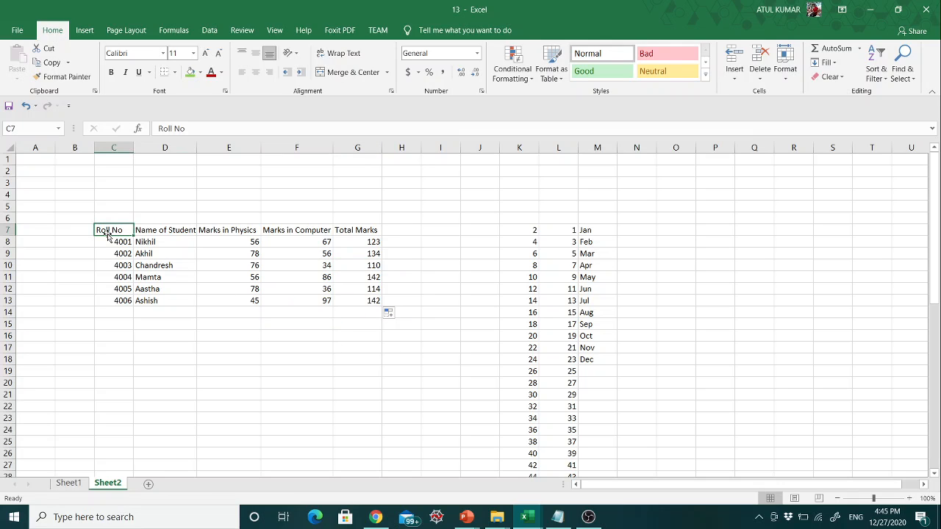
pyautogui.hotkey('shift', 'Right')
pyautogui.hotkey('shift', 'Right')
pyautogui.hotkey('shift', 'Right')
pyautogui.hotkey('shift', 'Right')
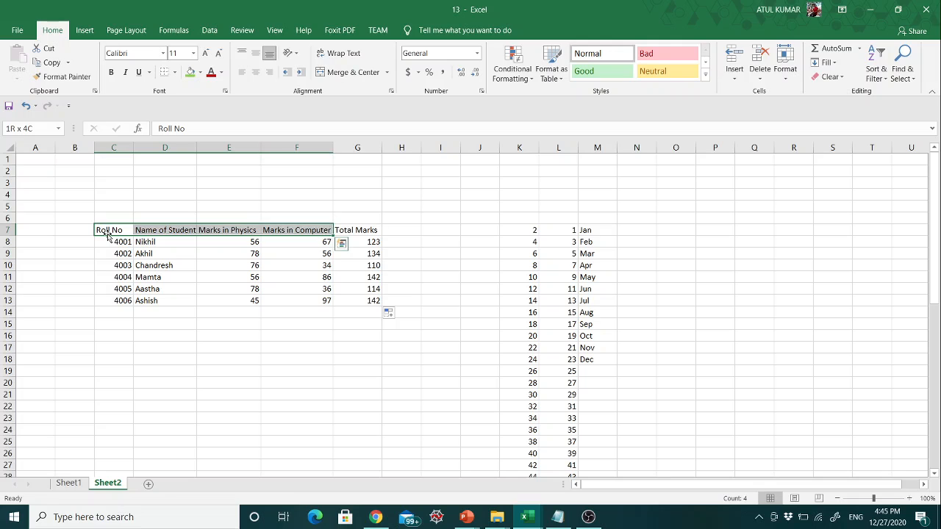
pyautogui.hotkey('shift', 'Down')
pyautogui.hotkey('shift', 'Down')
pyautogui.hotkey('shift', 'Down')
pyautogui.hotkey('shift', 'Down')
pyautogui.hotkey('shift', 'Down')
pyautogui.hotkey('shift', 'Down')
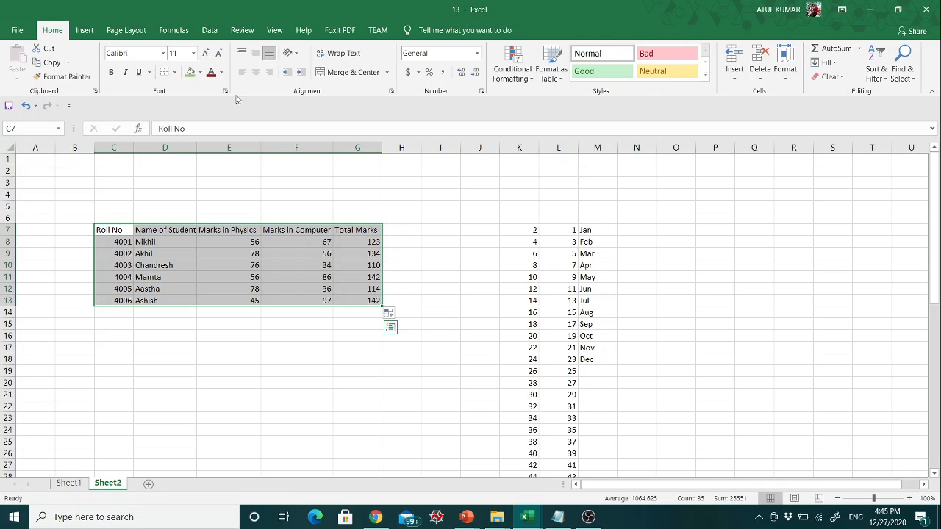
pyautogui.click(175, 73)
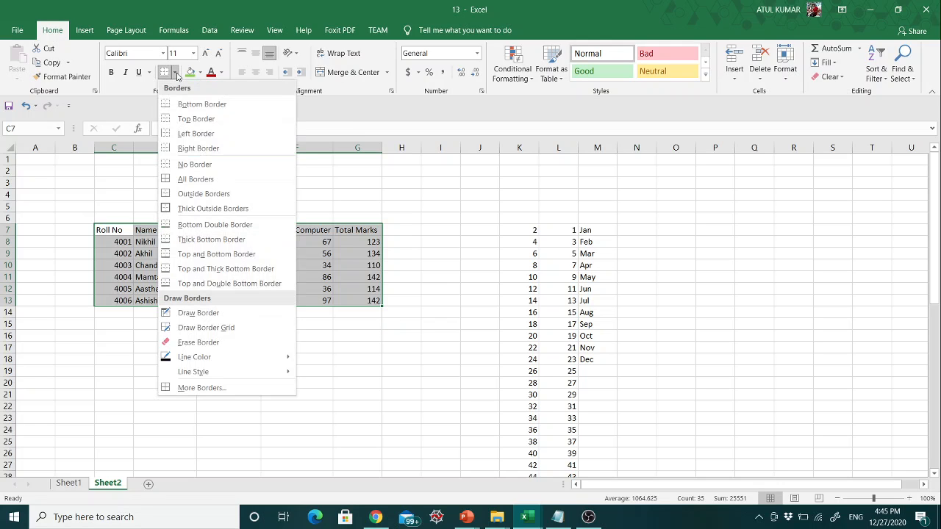
pyautogui.click(184, 180)
pyautogui.click(204, 358)
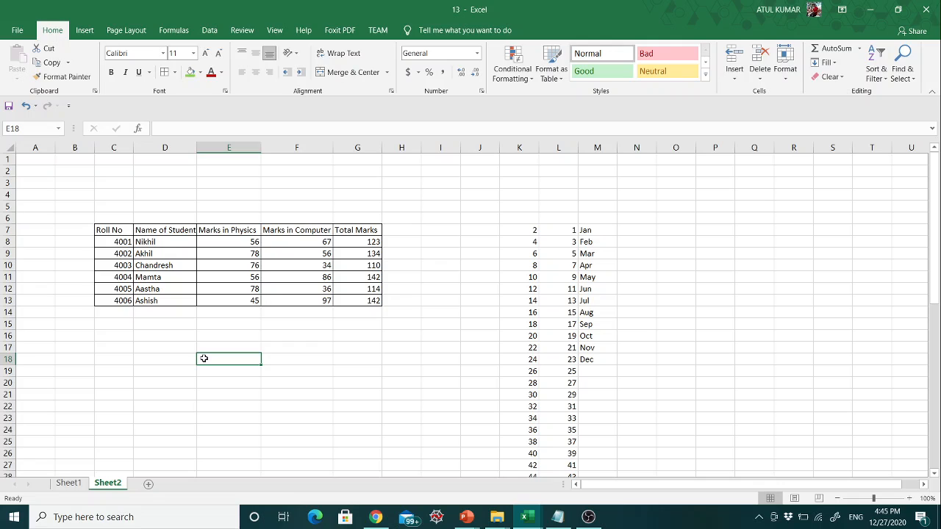
# Make the table's header row C7:G7 bold
pyautogui.click(109, 230)
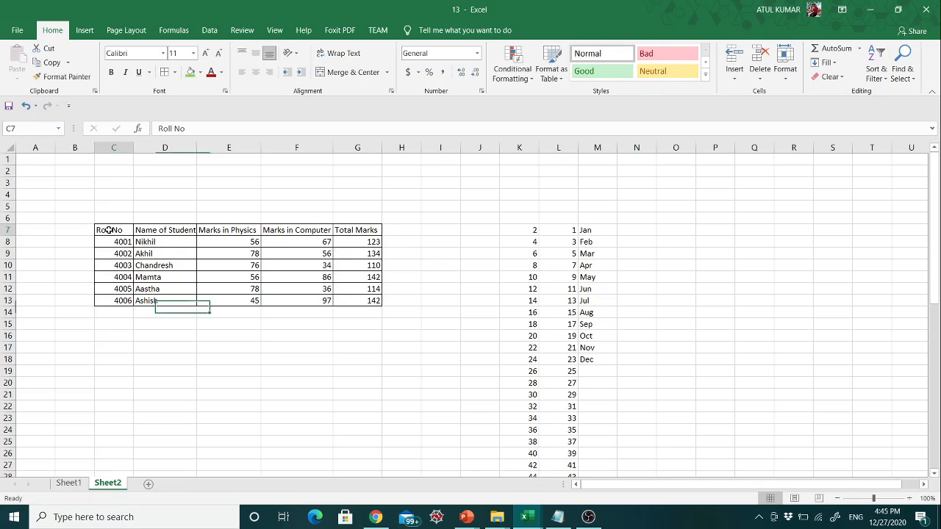
pyautogui.hotkey('shift', 'Right')
pyautogui.hotkey('shift', 'Right')
pyautogui.hotkey('shift', 'Right')
pyautogui.hotkey('shift', 'Right')
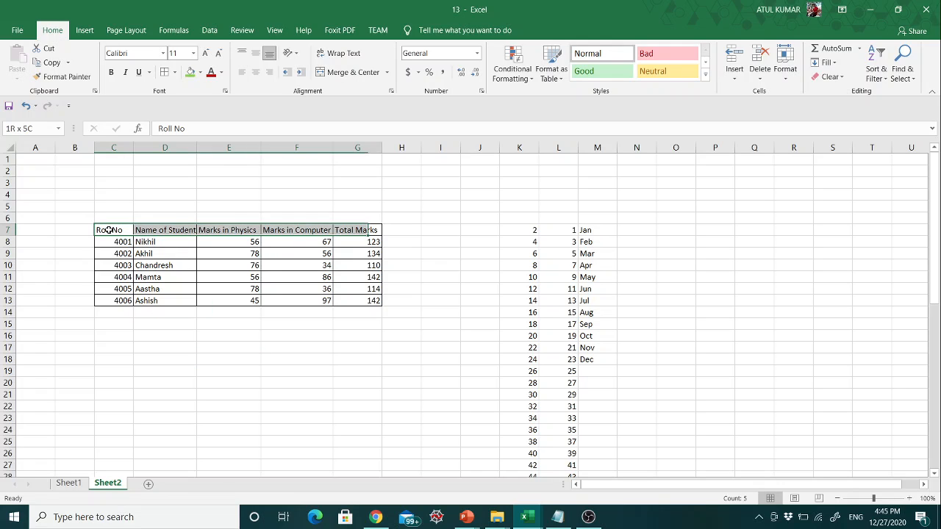
pyautogui.click(111, 72)
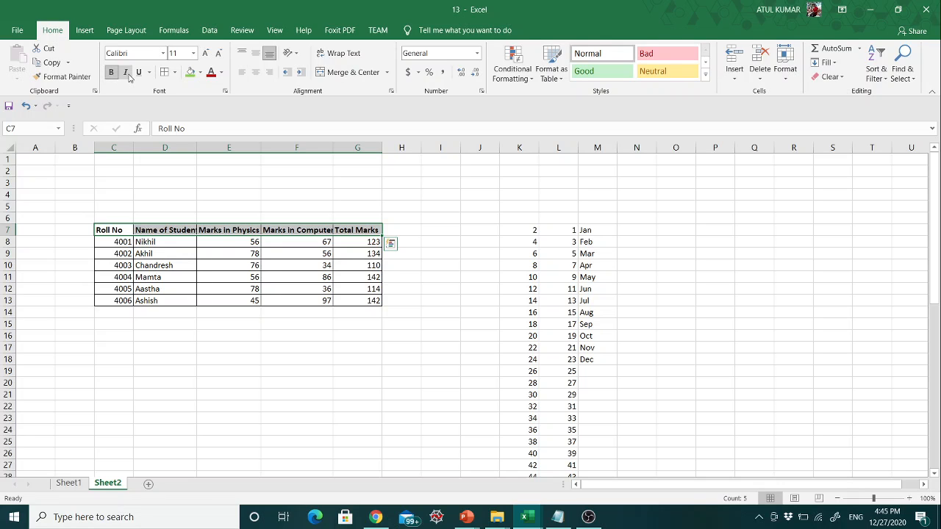
# Make the header row C7:G7 italic and change its font color to red
pyautogui.click(126, 73)
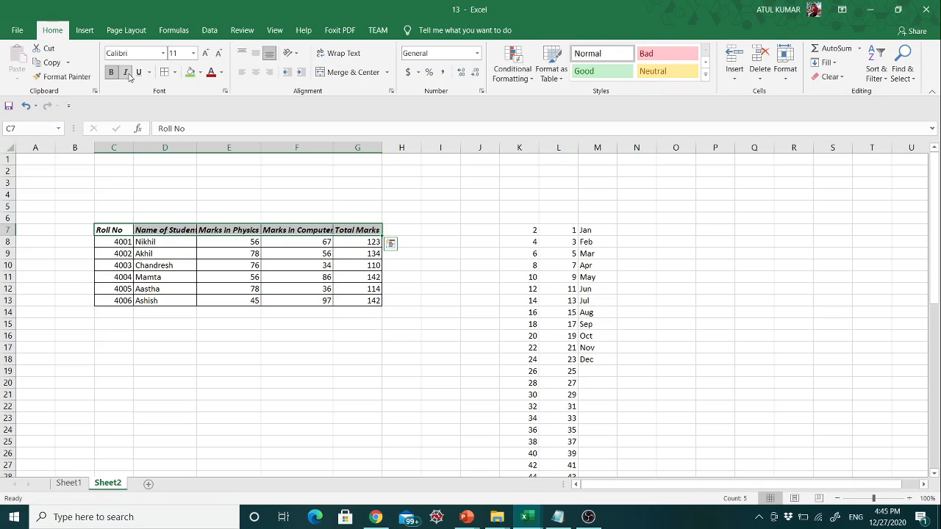
pyautogui.click(162, 54)
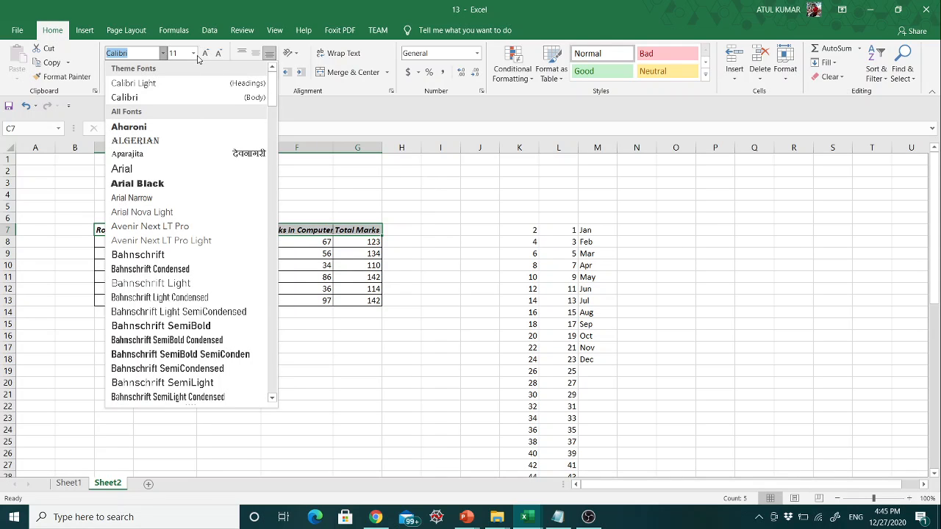
pyautogui.click(383, 213)
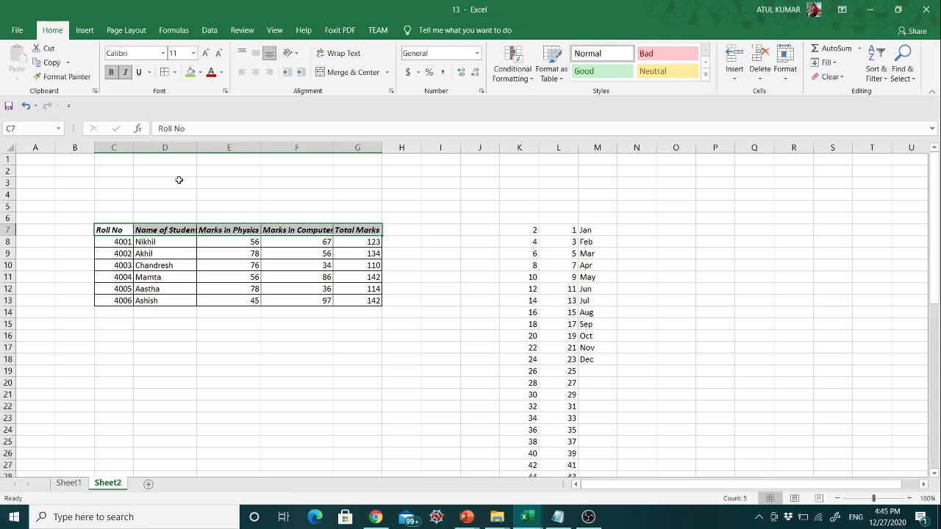
pyautogui.click(212, 73)
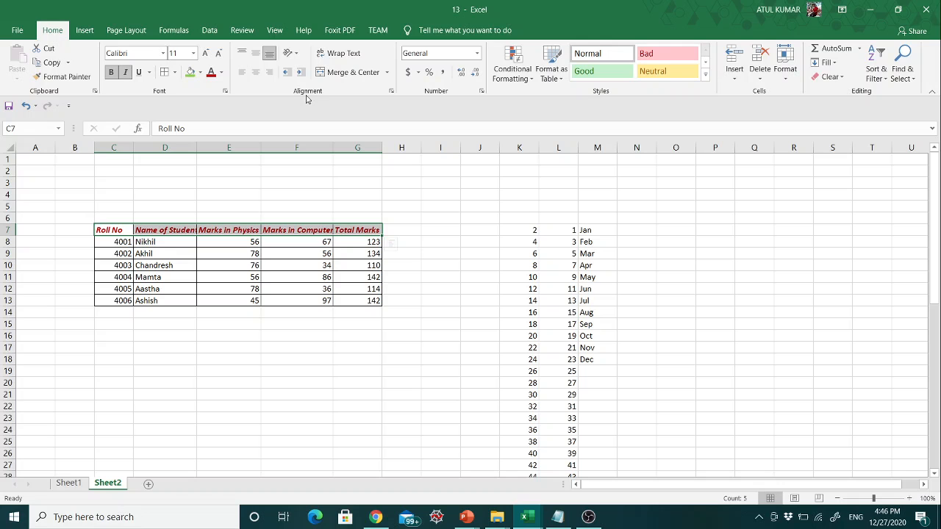
# Center the headings in C7:G7 horizontally within their cells
pyautogui.click(587, 517)
pyautogui.click(586, 518)
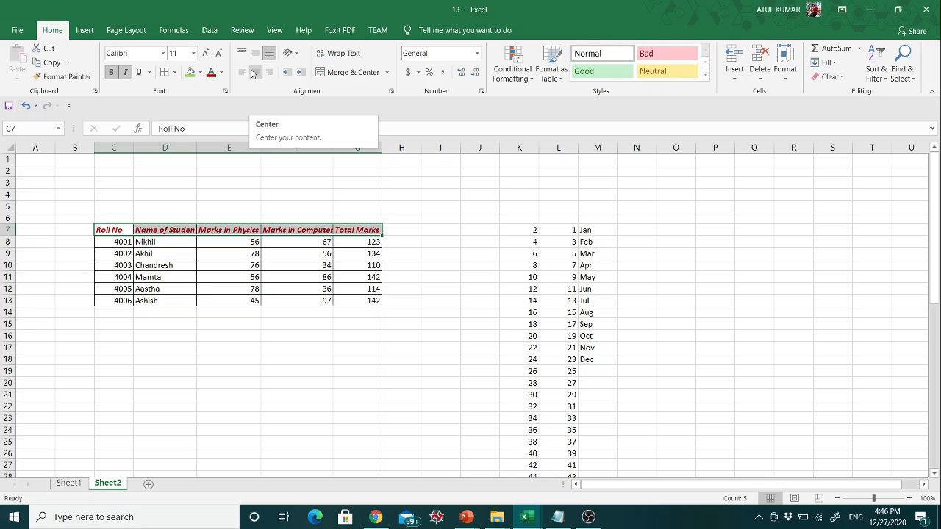
pyautogui.click(253, 73)
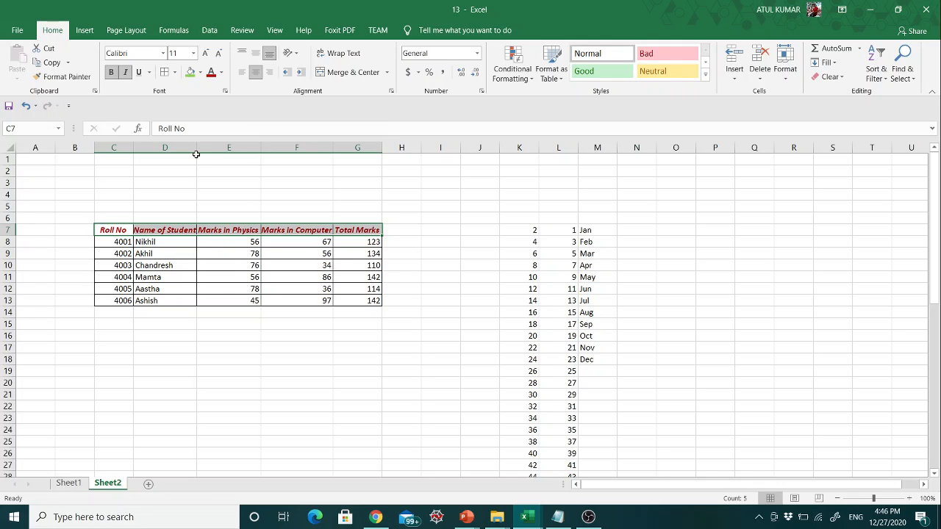
# Widen columns D, E, F and G so the table headings fit with space around them
pyautogui.moveTo(196, 149); pyautogui.dragTo(213, 154)
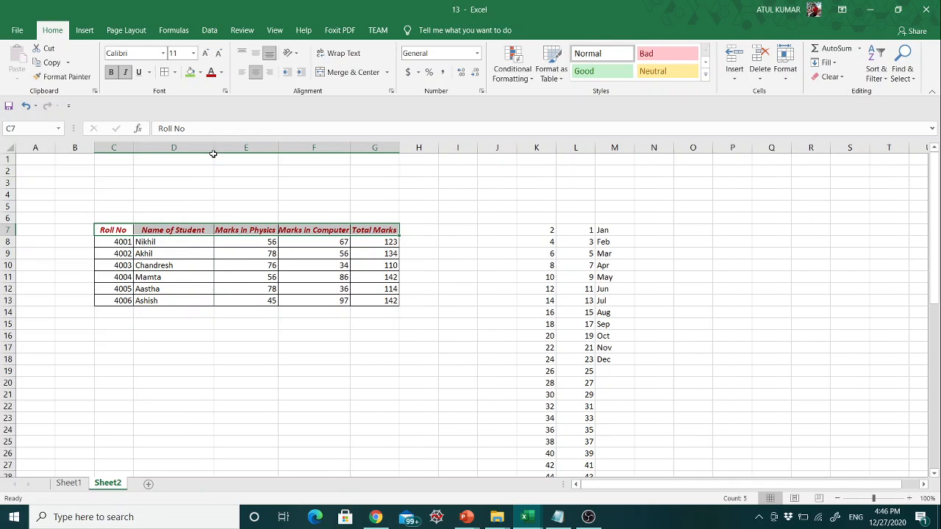
pyautogui.rightClick(277, 149)
pyautogui.press('Escape')
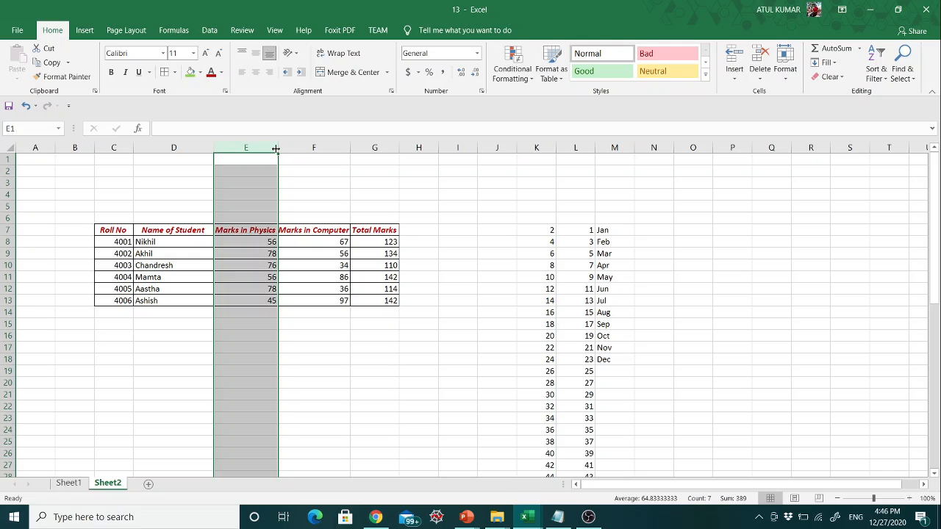
pyautogui.moveTo(275, 149); pyautogui.dragTo(302, 149)
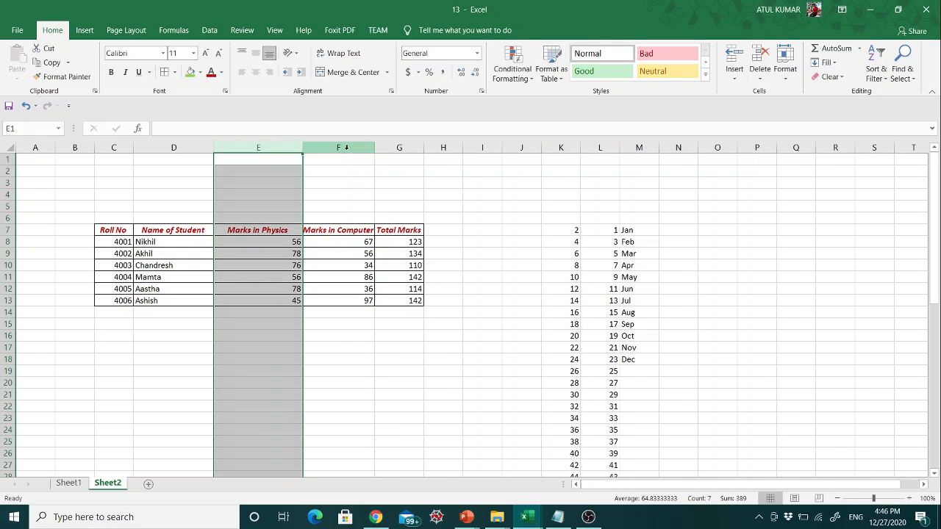
pyautogui.moveTo(375, 148); pyautogui.dragTo(458, 154)
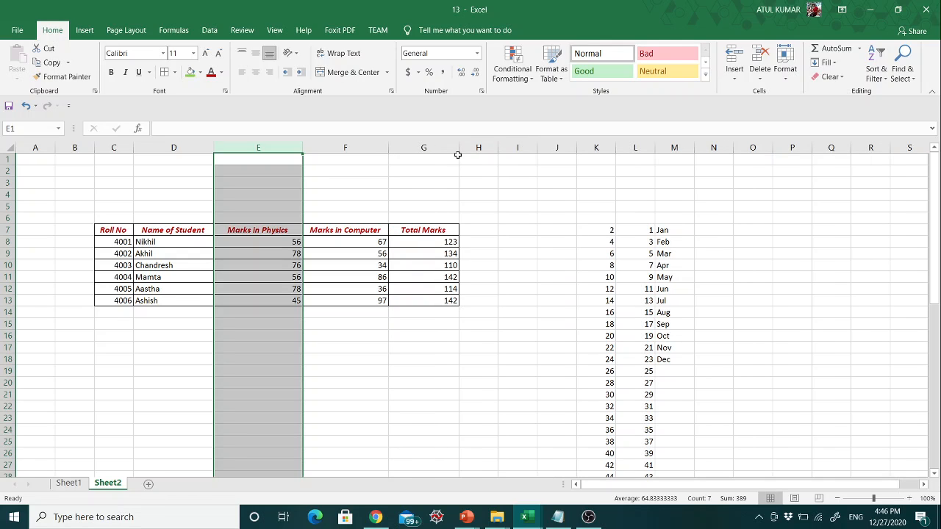
pyautogui.click(103, 324)
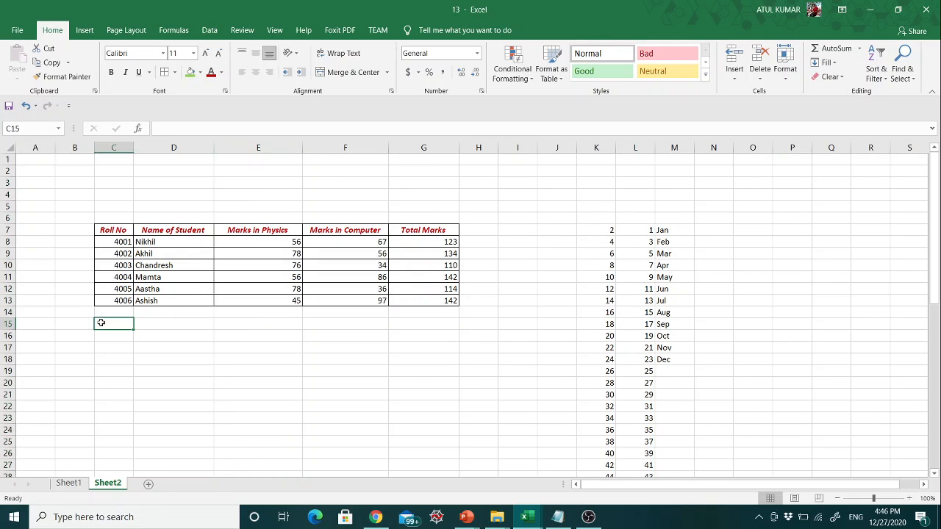
pyautogui.click(149, 241)
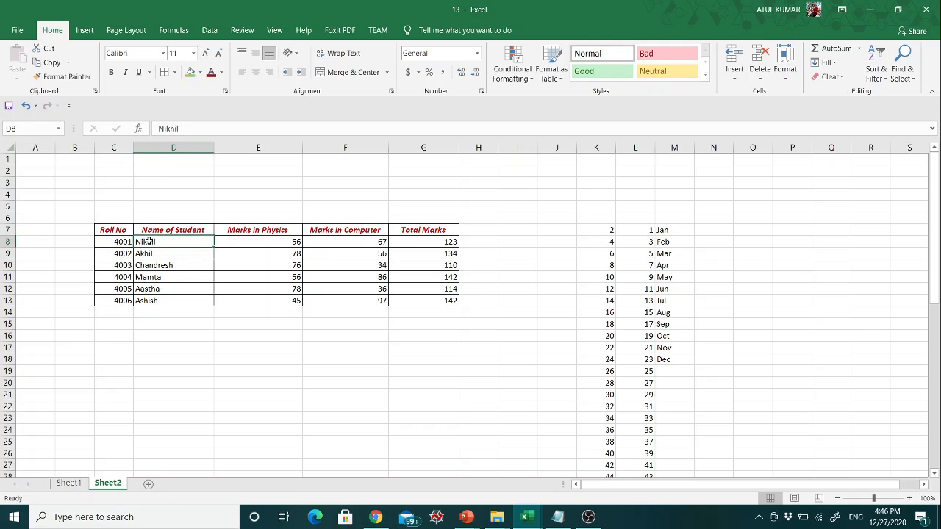
pyautogui.hotkey('shift', 'Down')
pyautogui.hotkey('shift', 'Down')
pyautogui.hotkey('shift', 'Down')
pyautogui.hotkey('shift', 'Down')
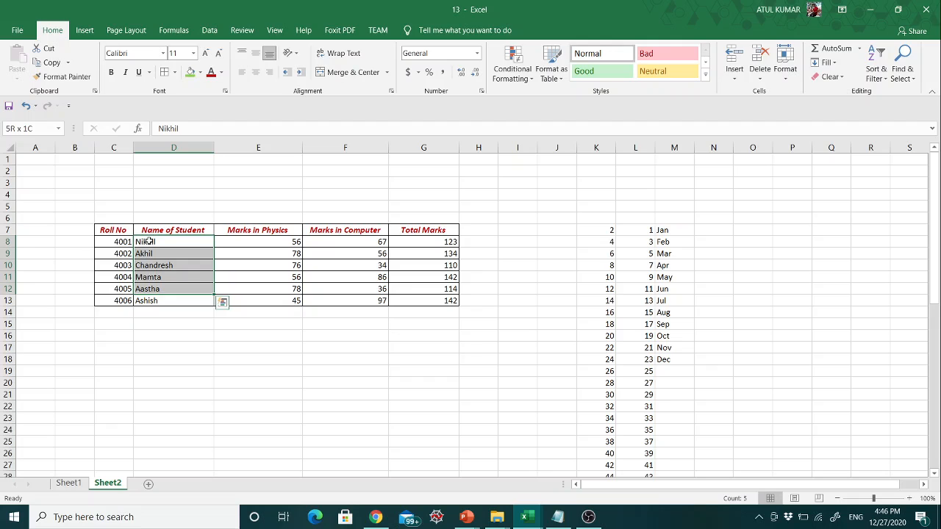
pyautogui.hotkey('shift', 'Left')
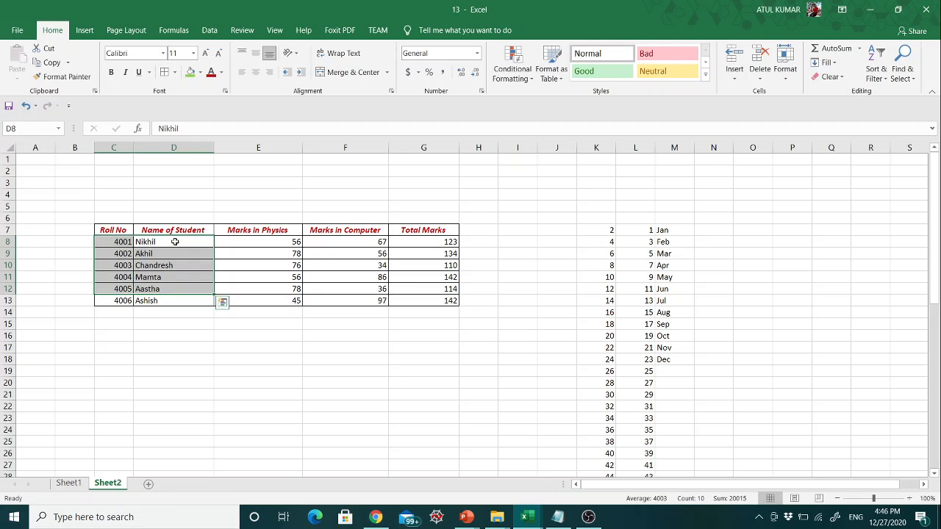
pyautogui.click(175, 241)
pyautogui.hotkey('shift', 'Down')
pyautogui.hotkey('shift', 'Down')
pyautogui.hotkey('shift', 'Down')
pyautogui.hotkey('shift', 'Down')
pyautogui.hotkey('shift', 'Down')
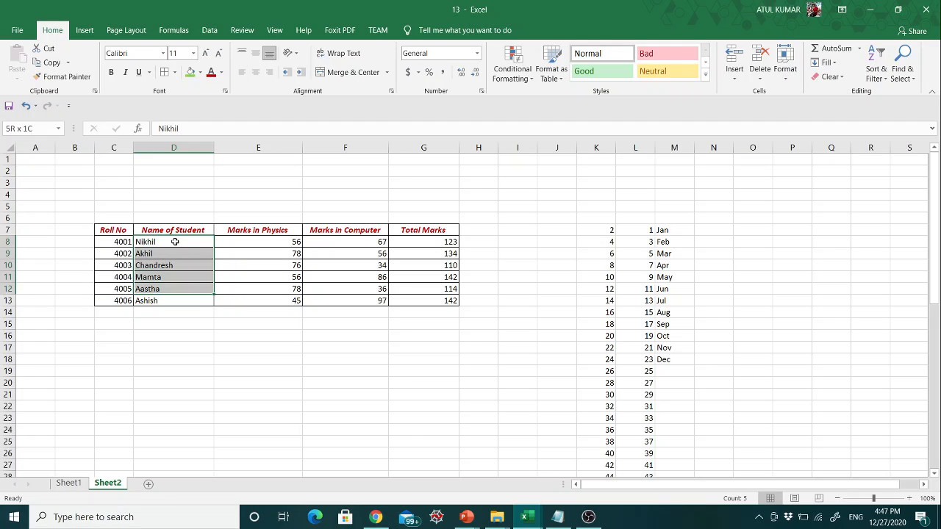
# Right-align the student names in D8:D13
pyautogui.click(175, 241)
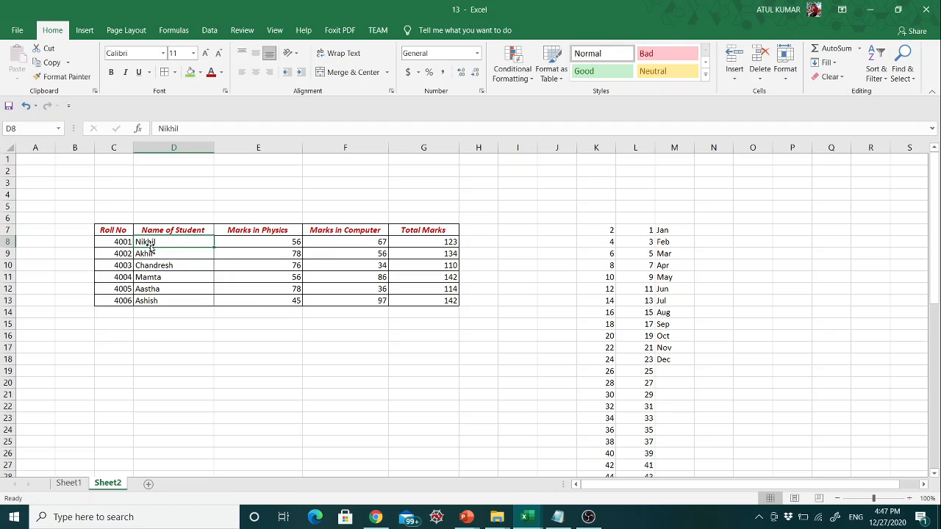
pyautogui.hotkey('shift', 'Down')
pyautogui.hotkey('shift', 'Down')
pyautogui.hotkey('shift', 'Down')
pyautogui.hotkey('shift', 'Down')
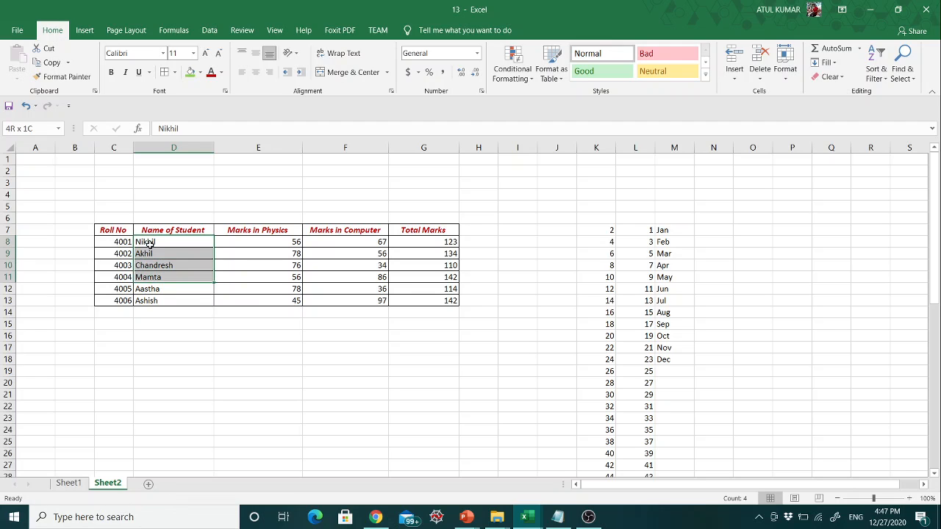
pyautogui.hotkey('shift', 'Down')
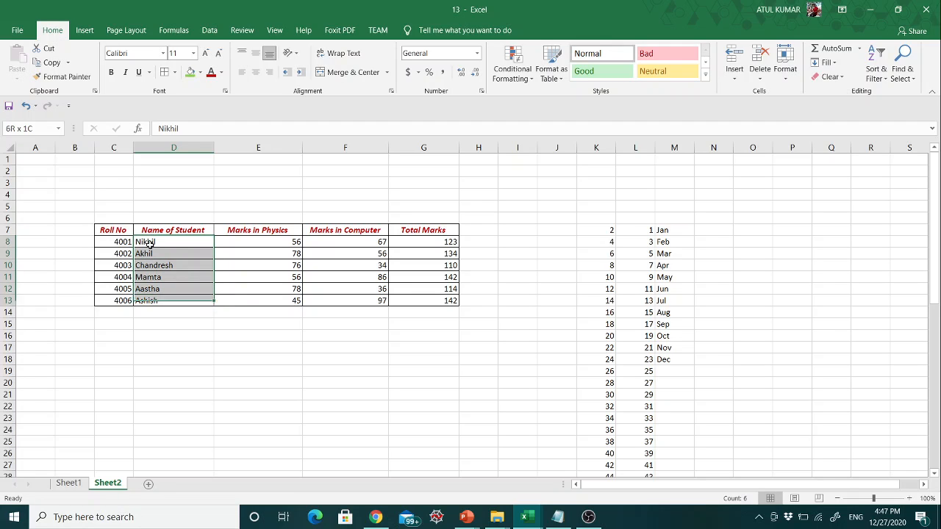
pyautogui.click(269, 76)
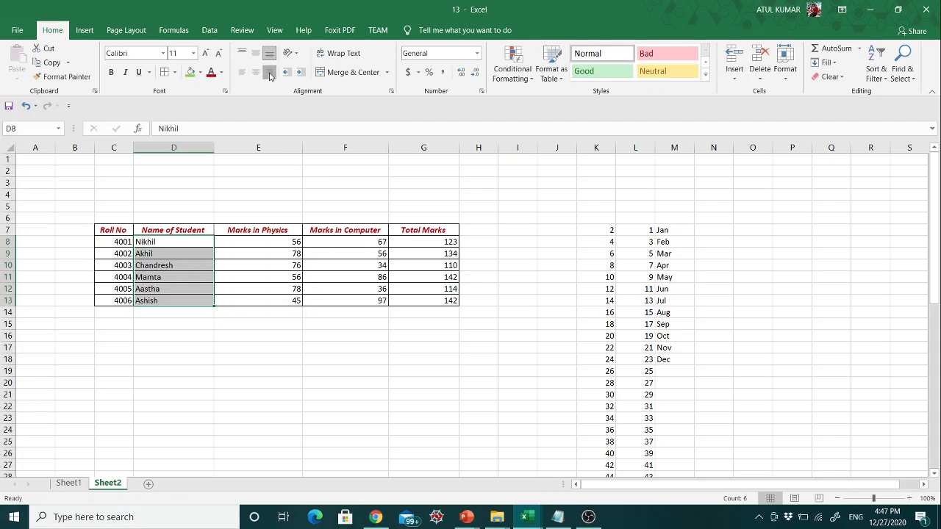
pyautogui.click(223, 343)
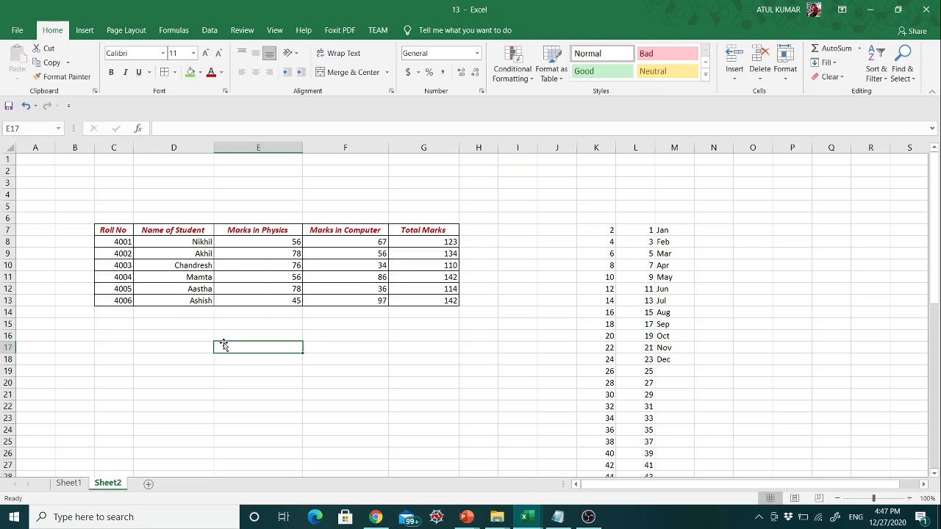
pyautogui.click(597, 518)
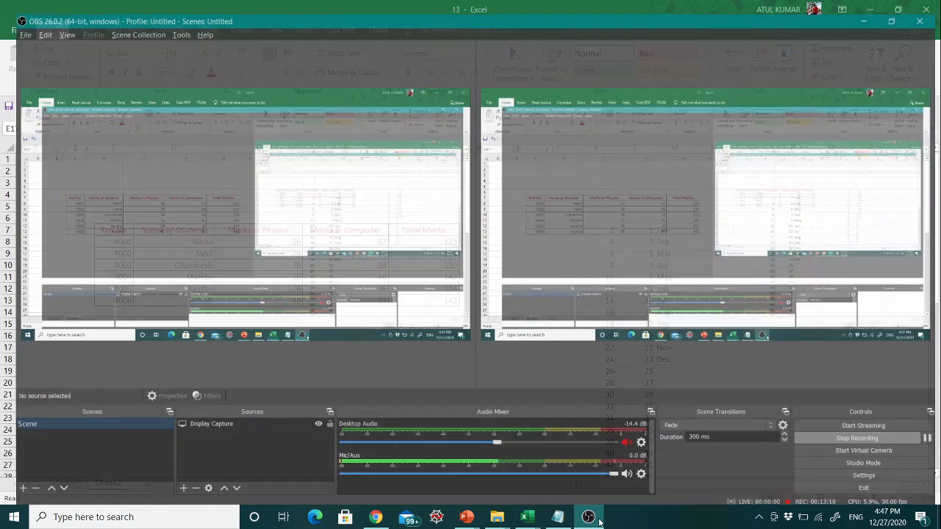
pyautogui.click(598, 518)
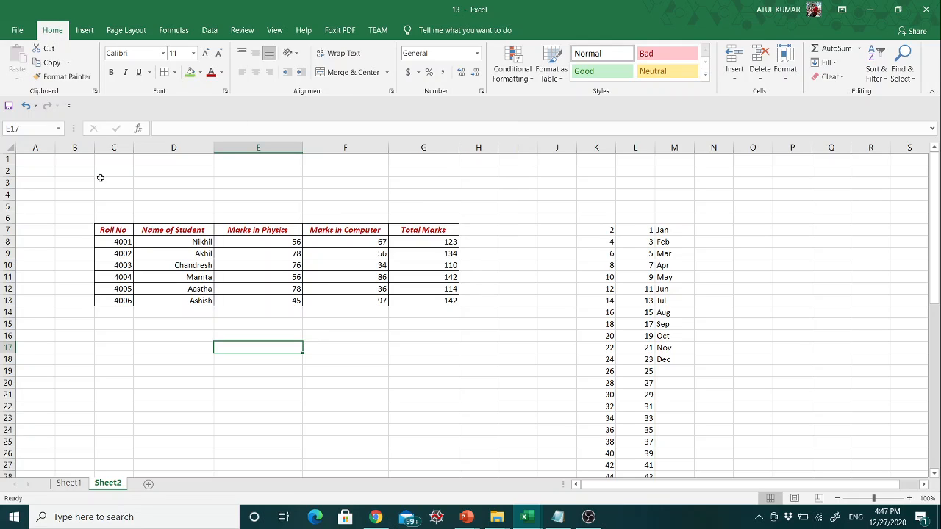
pyautogui.click(123, 216)
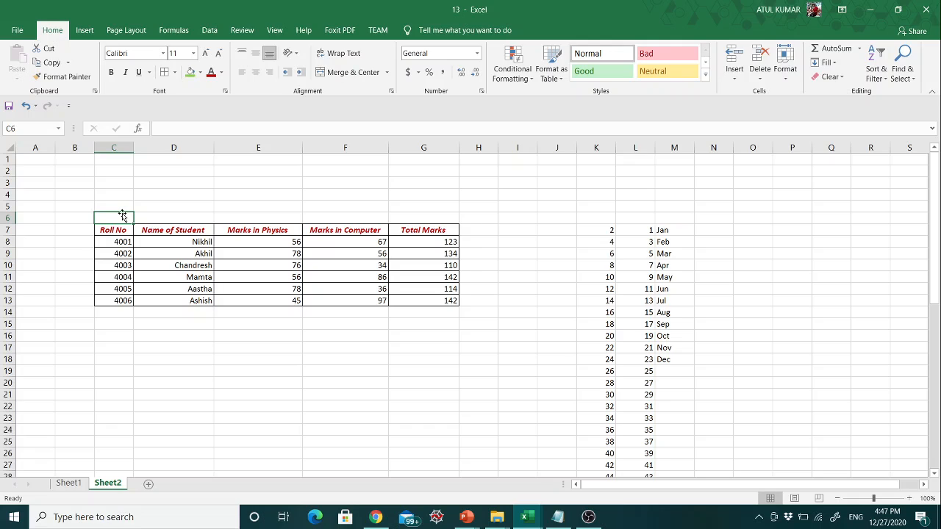
pyautogui.write('Stude')
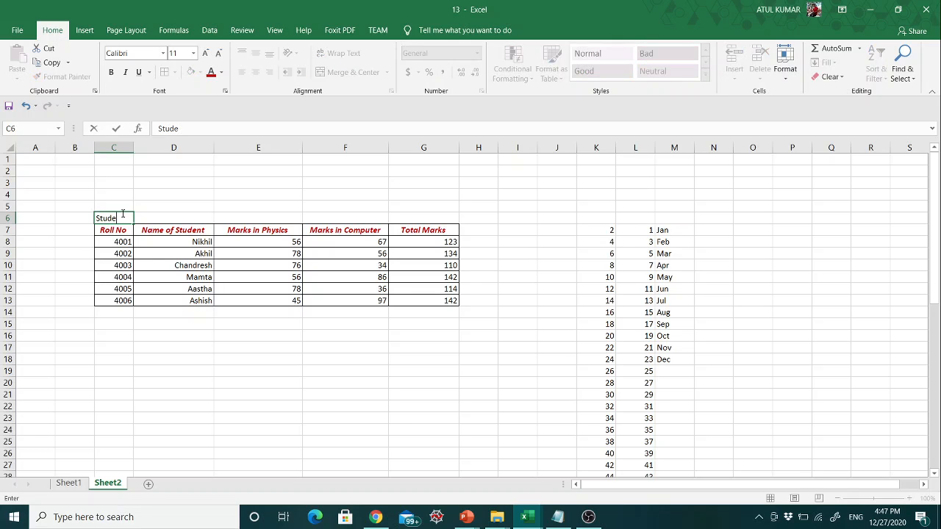
pyautogui.write('nt Dat')
pyautogui.press('BackSpace')
pyautogui.press('BackSpace')
pyautogui.press('BackSpace')
pyautogui.press('BackSpace')
pyautogui.press('BackSpace')
pyautogui.press('BackSpace')
pyautogui.press('BackSpace')
pyautogui.press('BackSpace')
pyautogui.press('BackSpace')
pyautogui.press('BackSpace')
# Enter the title "Mark sheet" in C6, directly above the table's header row
pyautogui.write('Mark sheet')
pyautogui.click(205, 363)
pyautogui.click(119, 221)
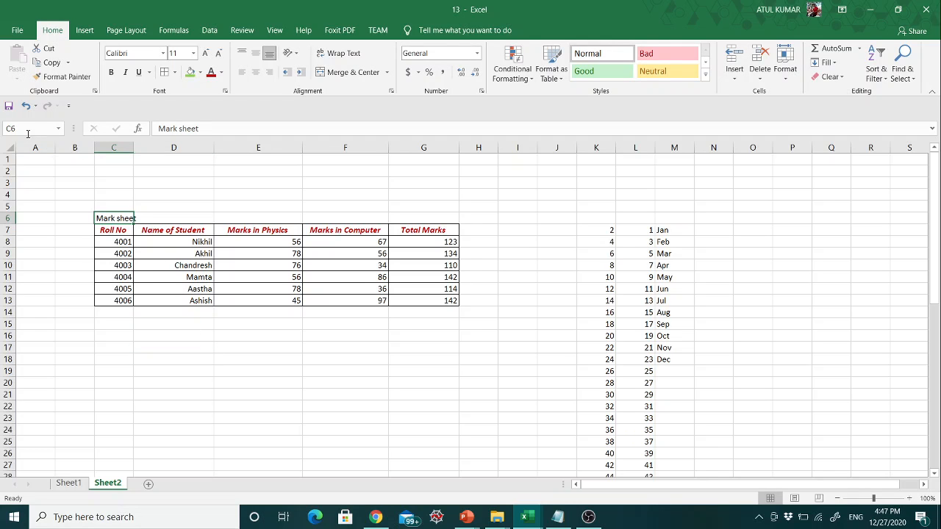
# Merge and center the title across C6:G6 and set its font size to 18
pyautogui.click(161, 215)
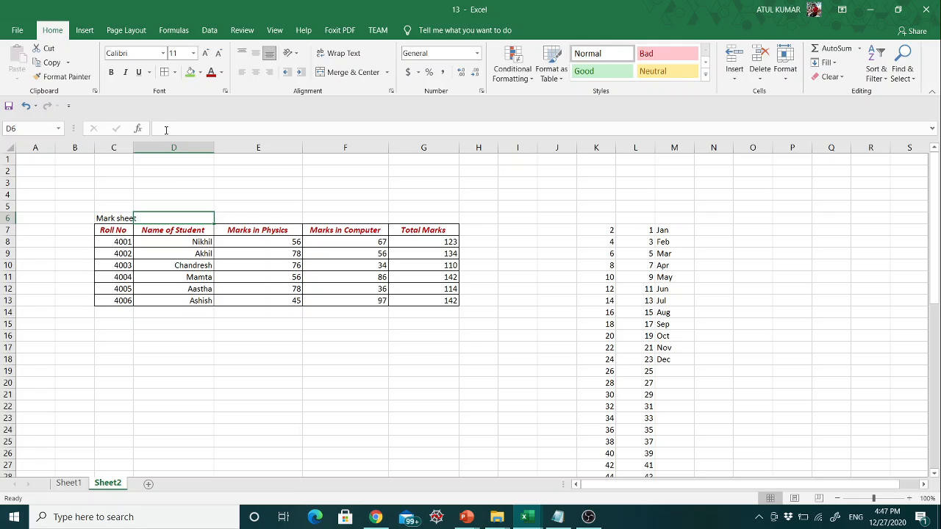
pyautogui.click(109, 220)
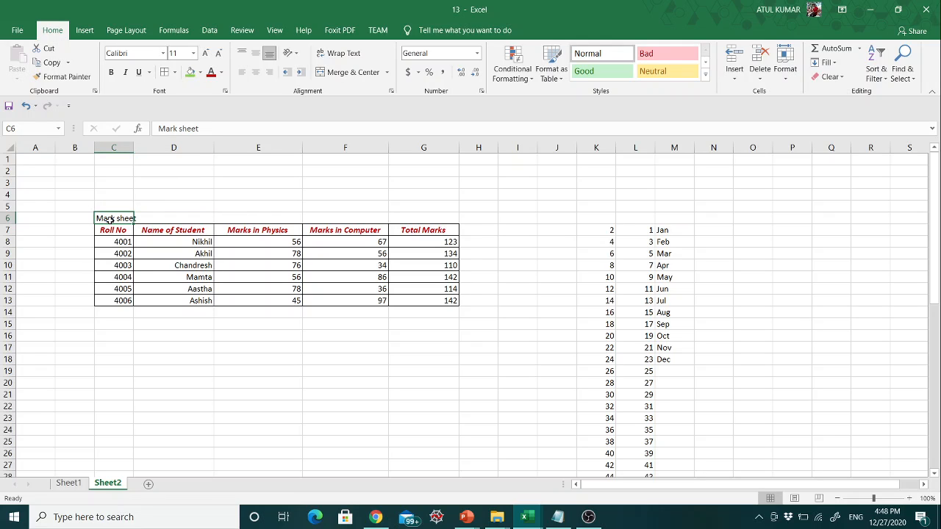
pyautogui.moveTo(109, 219); pyautogui.dragTo(434, 219)
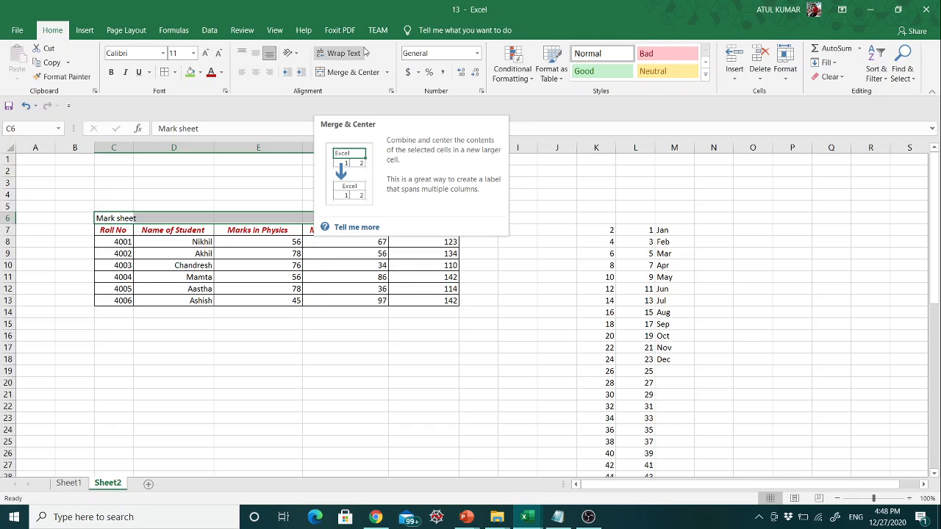
pyautogui.click(352, 74)
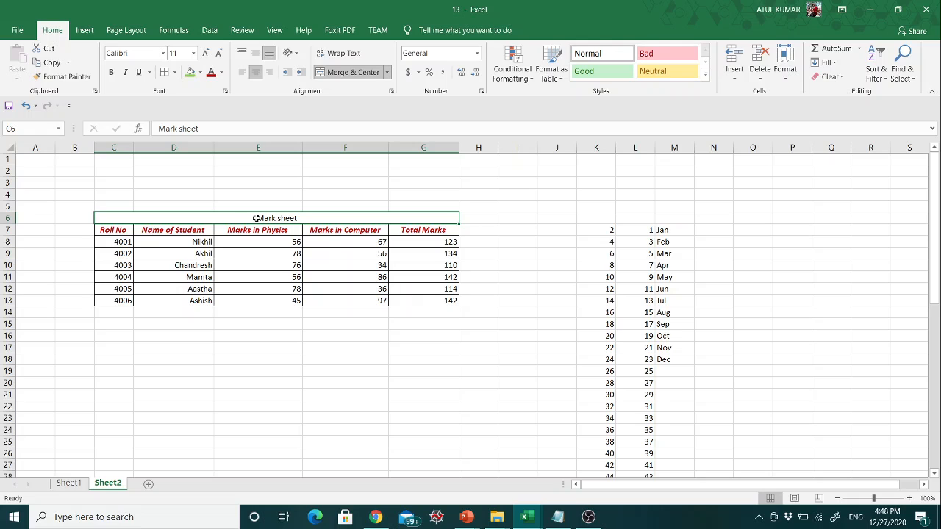
pyautogui.click(194, 53)
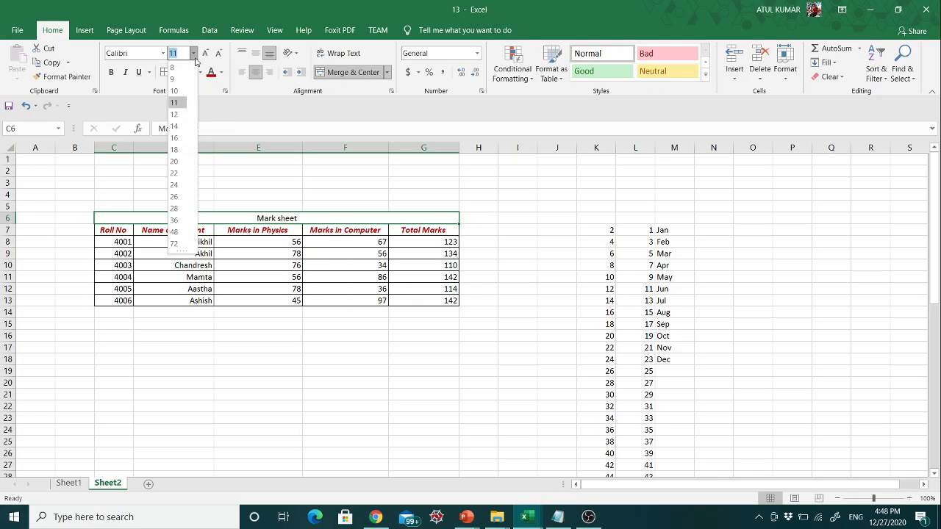
pyautogui.click(177, 150)
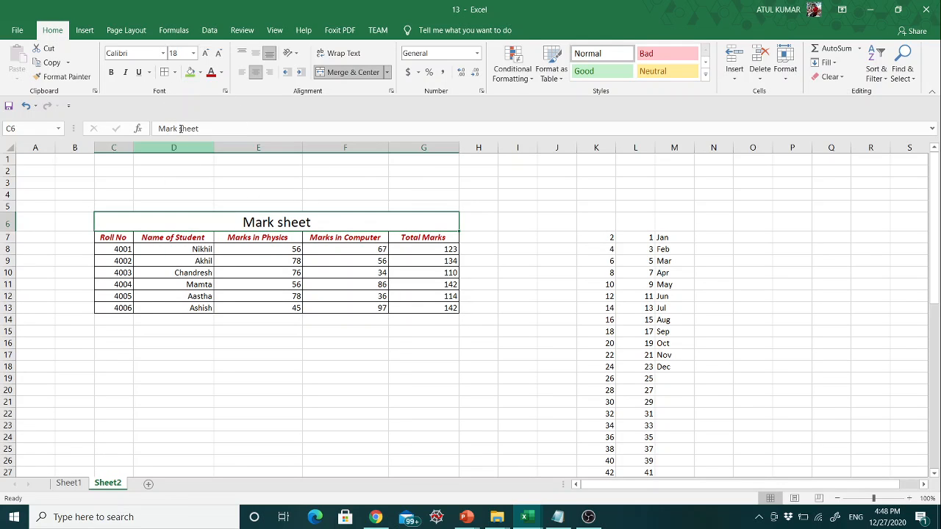
# Apply All Borders to the merged title cell and fill it with light green
pyautogui.click(174, 72)
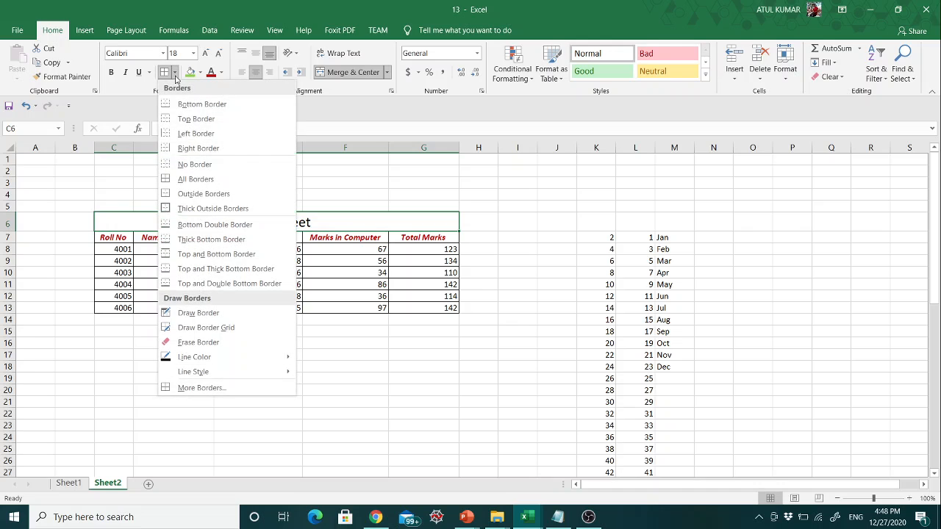
pyautogui.click(178, 179)
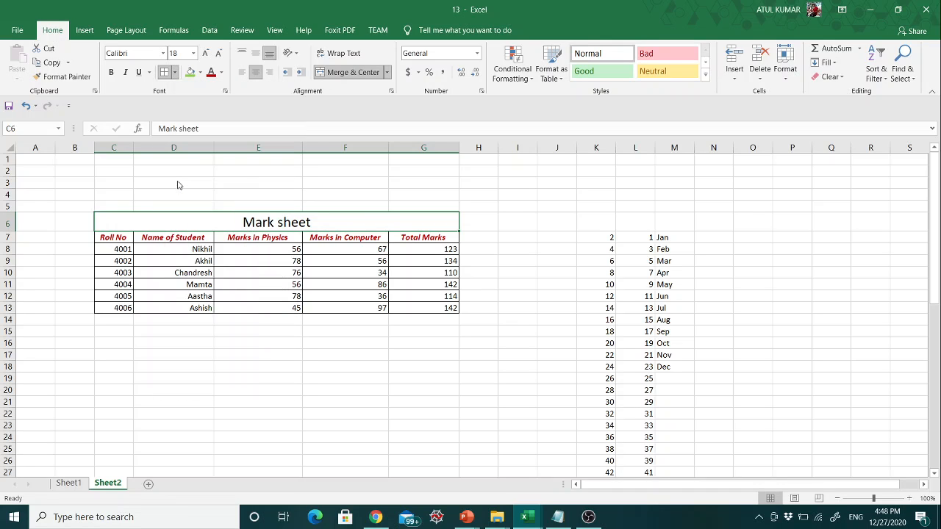
pyautogui.click(189, 72)
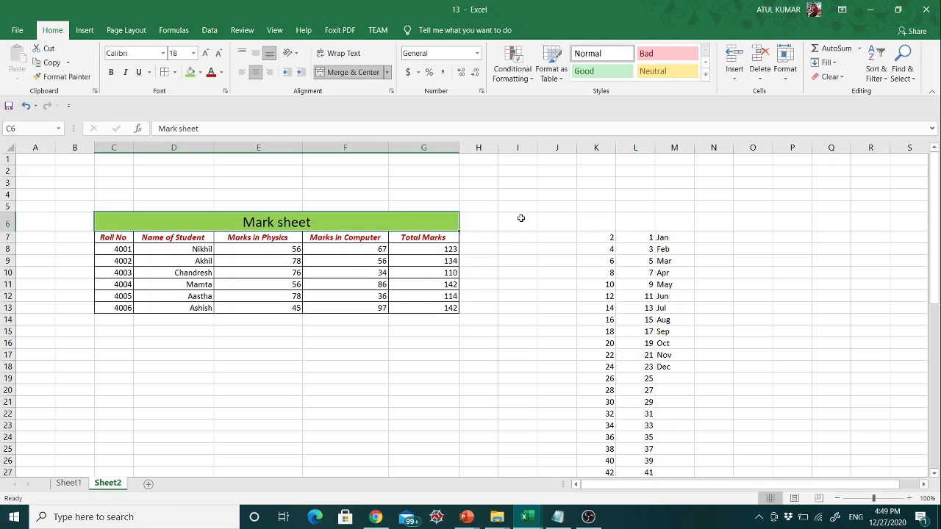
# Enter "THIS IS A SAMPLE TEXT" in I3 and wrap the text within the cell
pyautogui.click(504, 180)
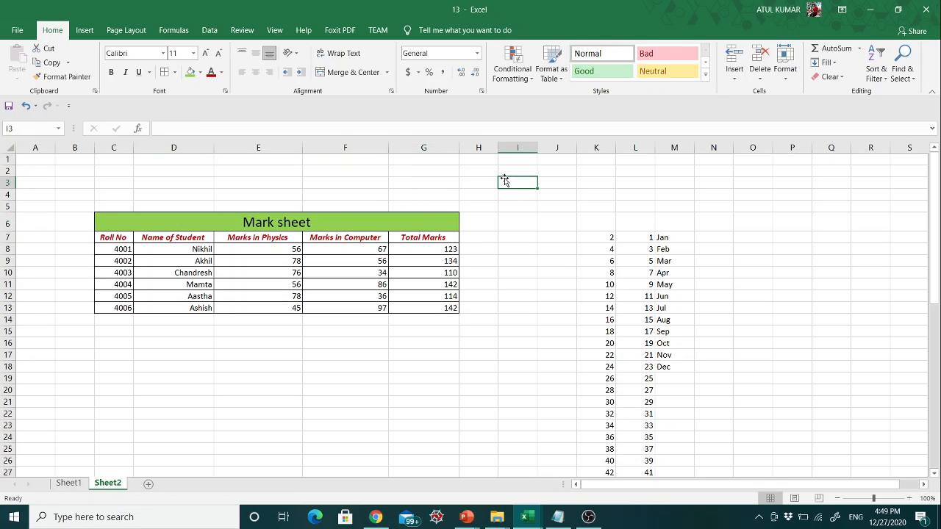
pyautogui.write('TH')
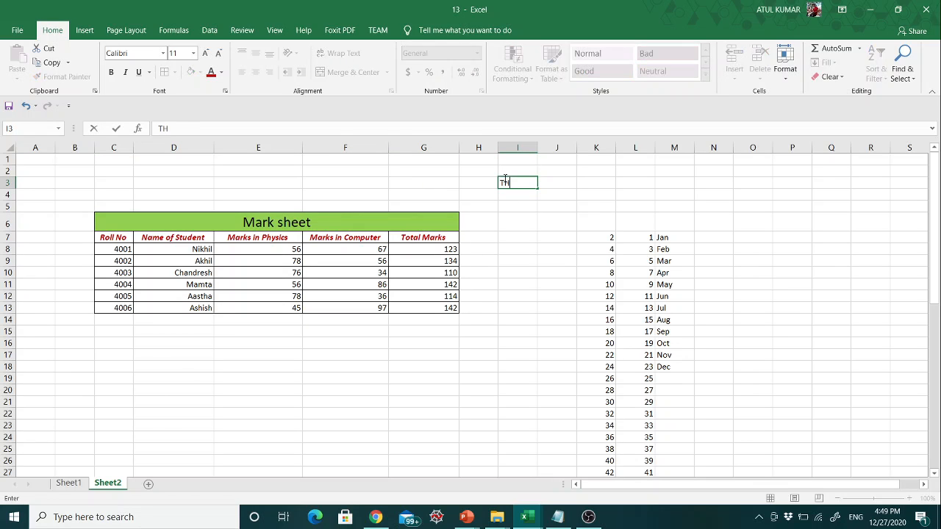
pyautogui.write('IS IS A SAMP')
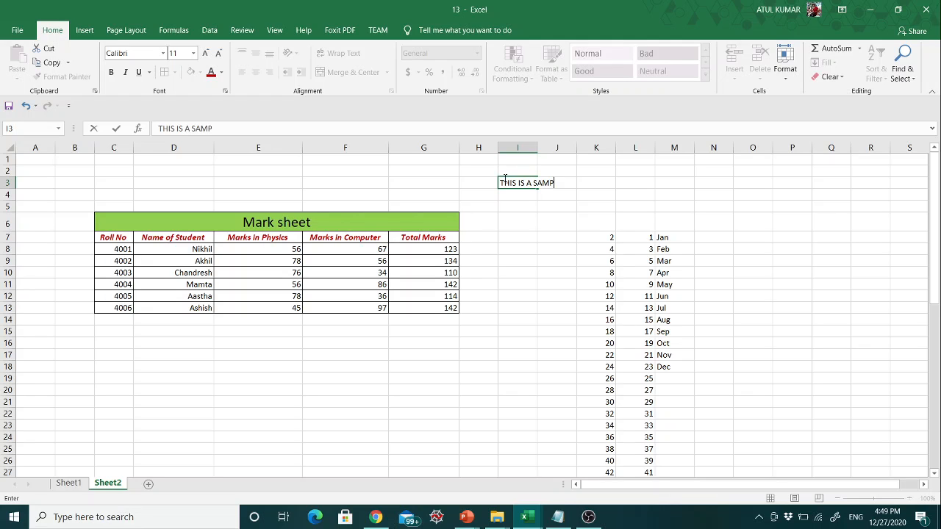
pyautogui.write('LE TEXT')
pyautogui.press('Return')
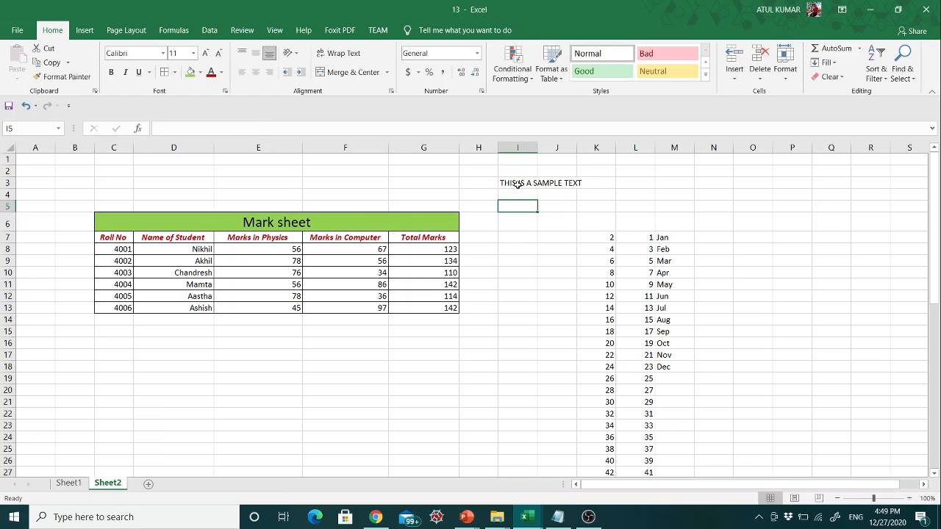
pyautogui.click(517, 183)
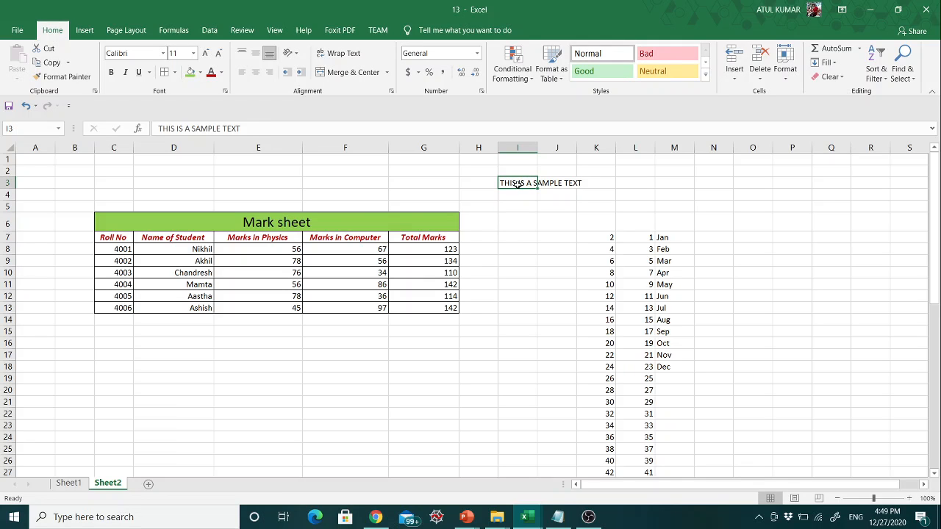
pyautogui.click(344, 54)
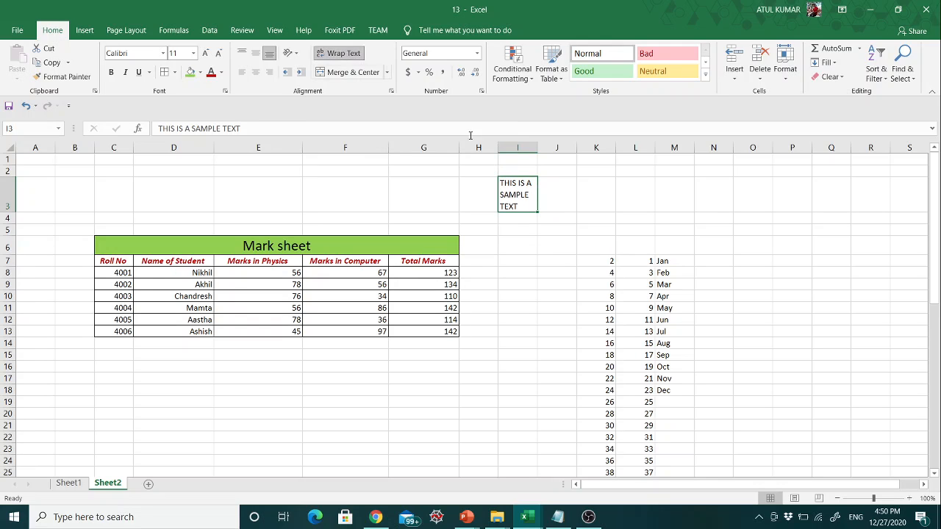